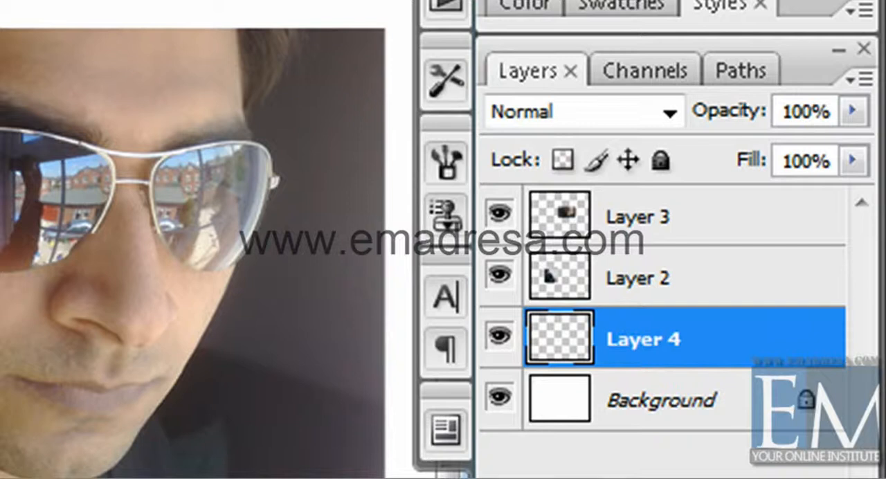
Step: Hide Layer 2 and Layer 3, keeping Layer 4 as the active layer
click(651, 459)
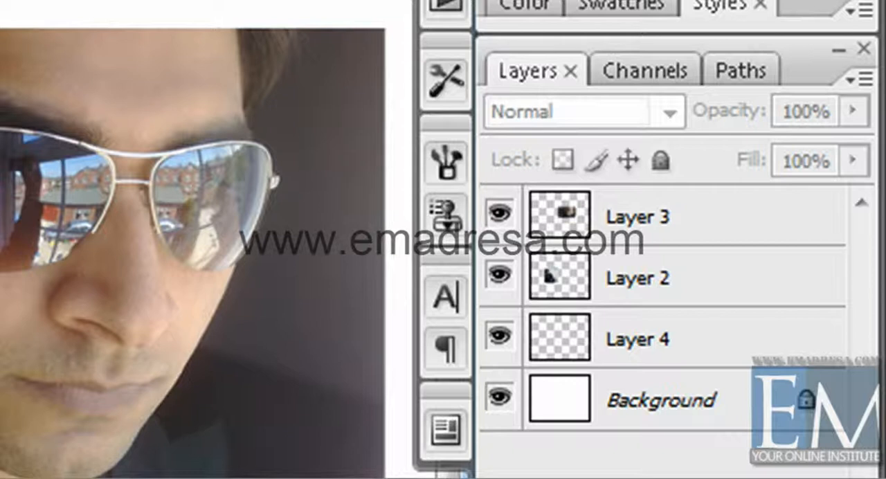
click(797, 351)
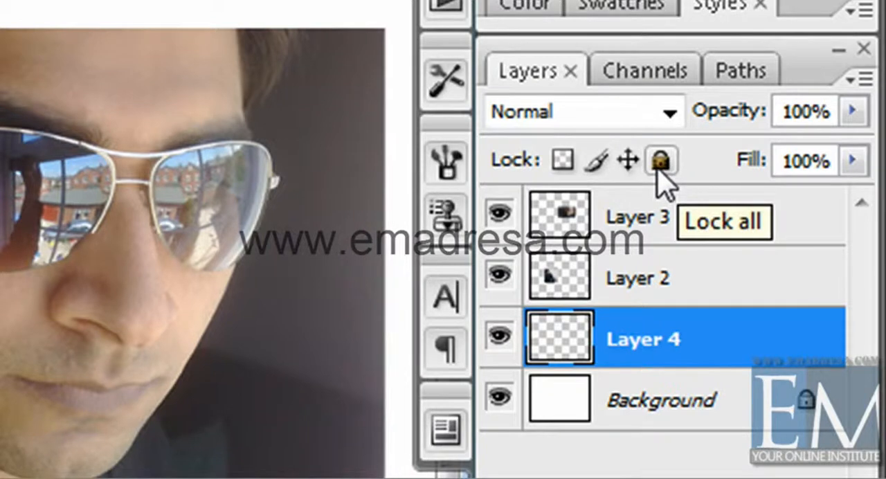
click(496, 277)
click(500, 214)
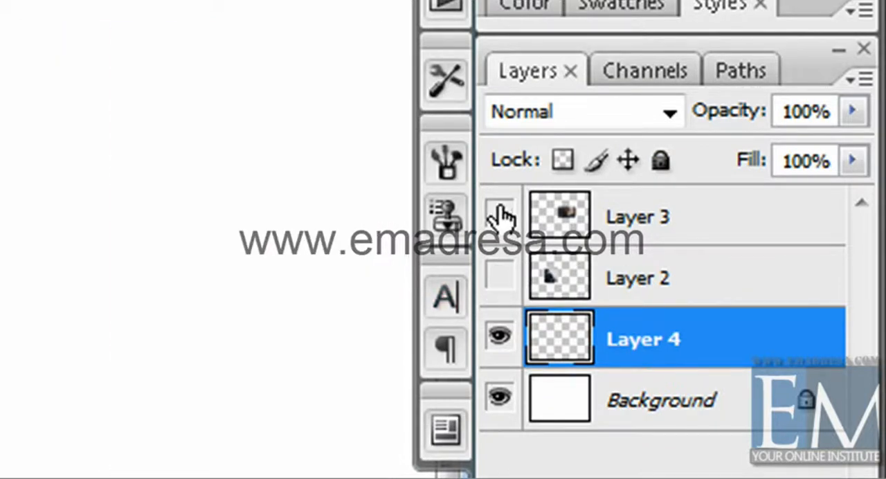
Step: Apply the Lock all option to Layer 4 and remove the lock again
click(217, 356)
click(670, 336)
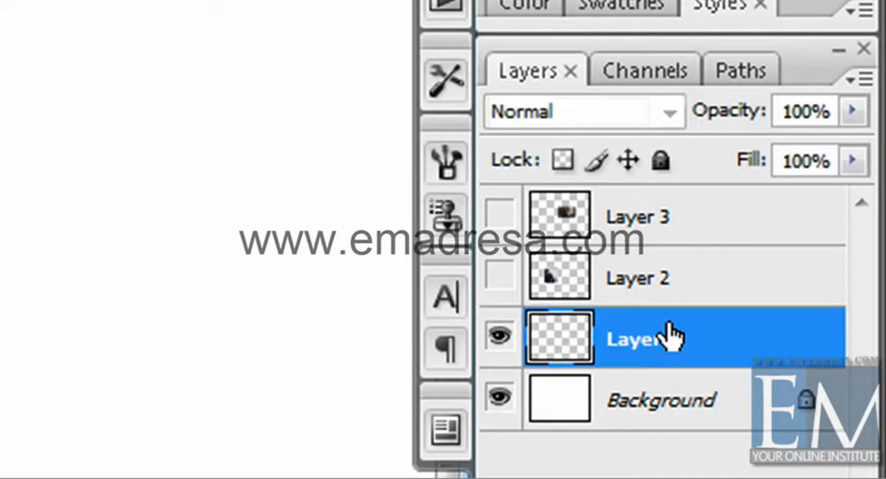
click(661, 161)
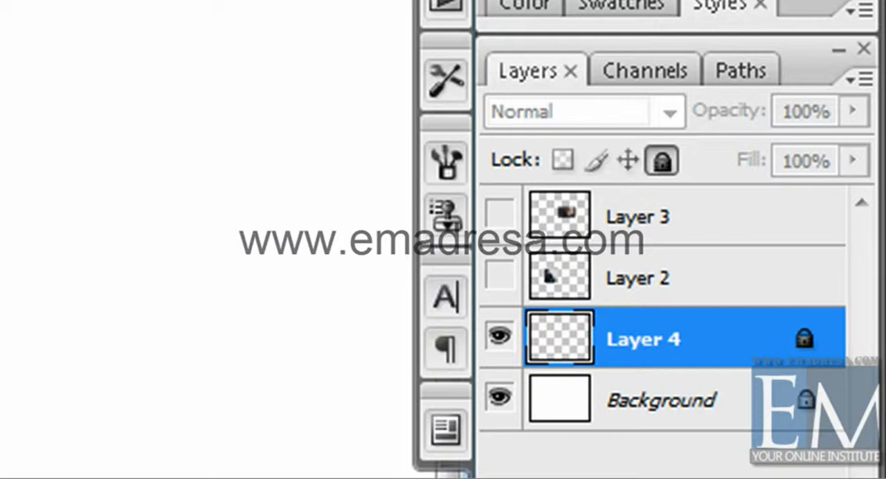
click(661, 160)
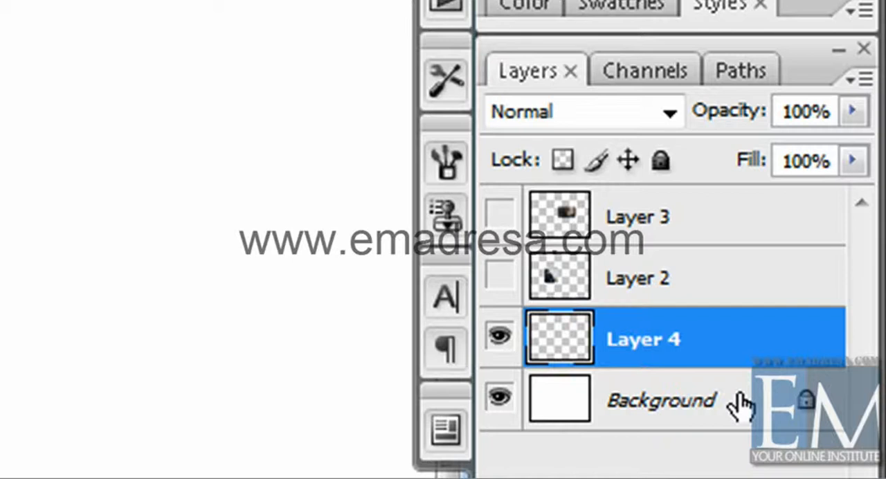
click(663, 164)
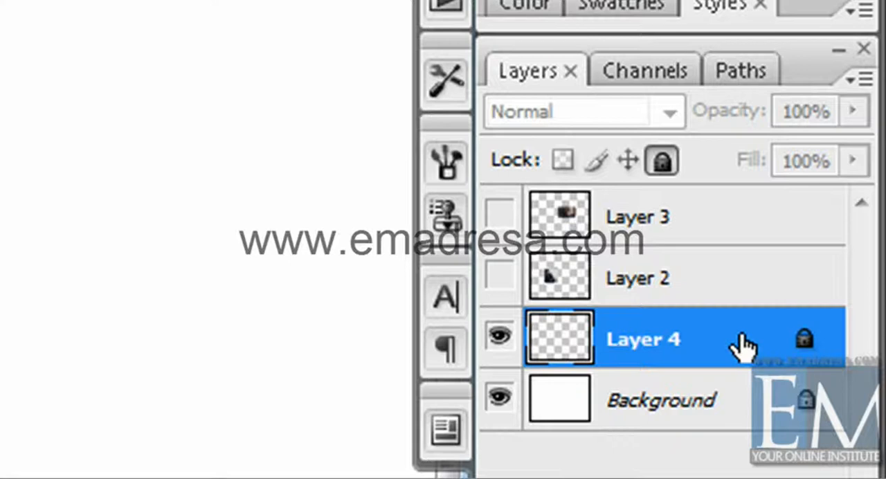
click(662, 160)
Step: Select and show Layer 2, and lock its position, keeping the Normal blend mode
click(709, 286)
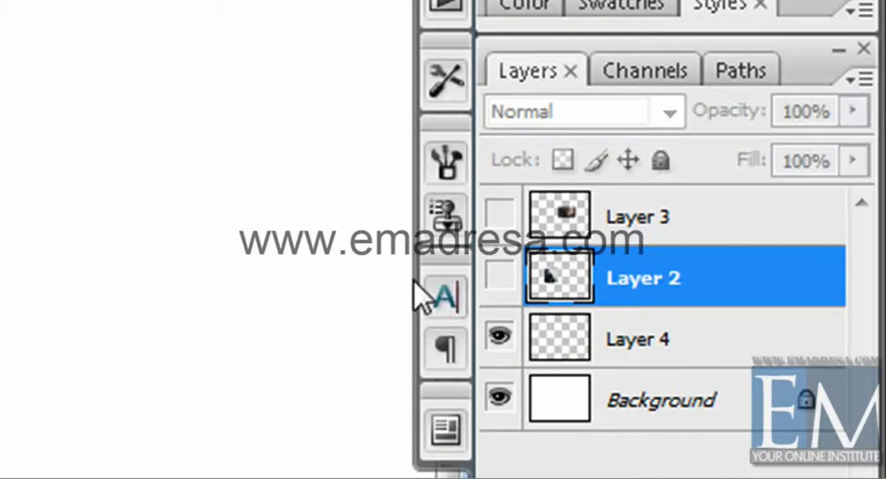
click(502, 280)
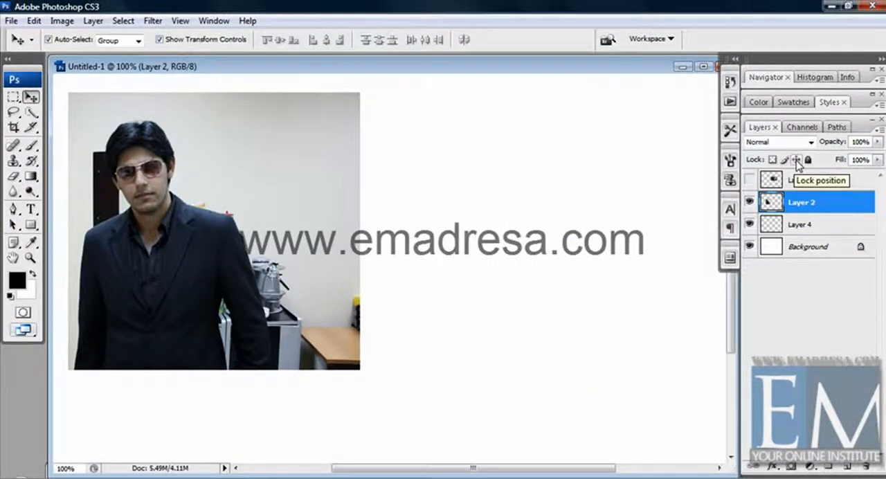
click(797, 161)
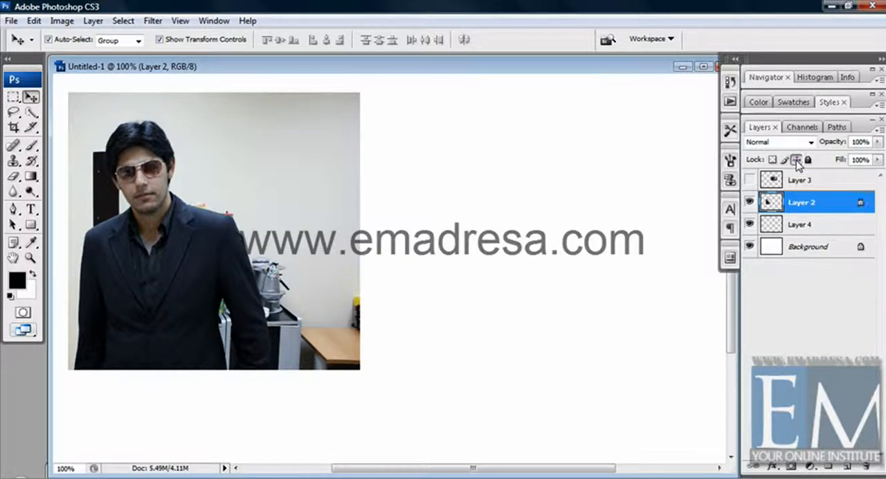
click(810, 142)
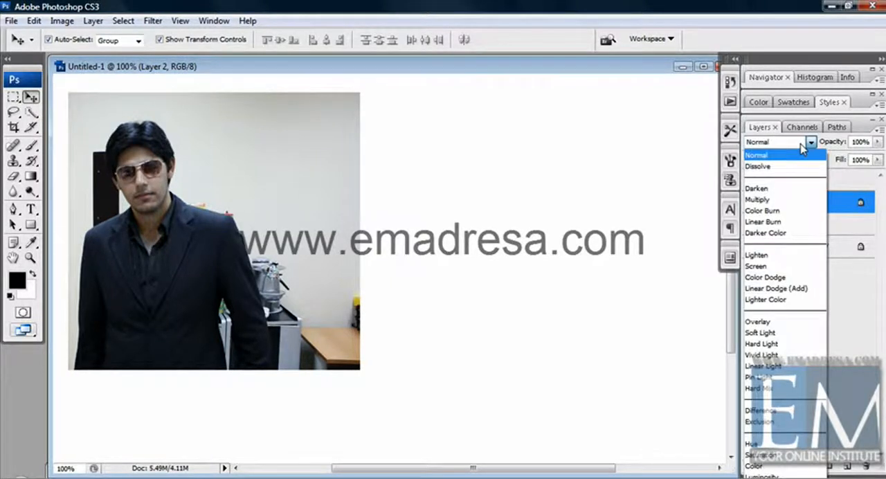
click(802, 146)
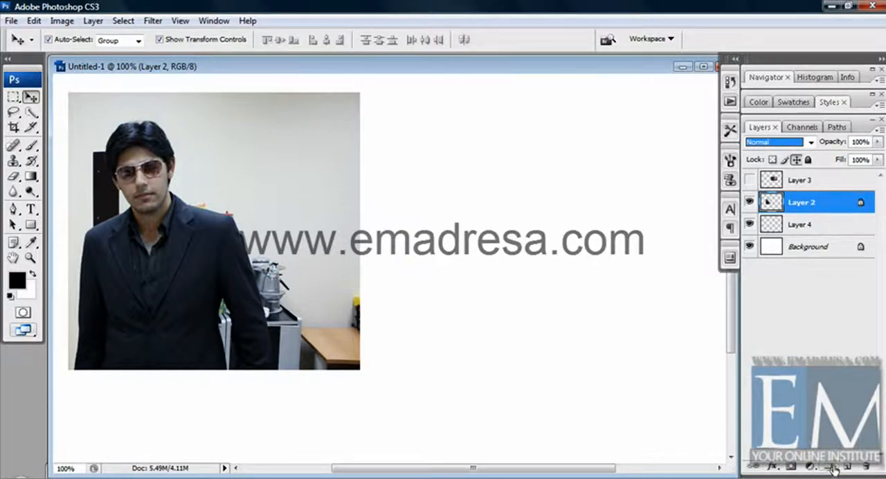
Step: Try to move the position-locked Layer 2 photo across the canvas with the Move tool
click(281, 200)
drag(261, 183, 514, 213)
drag(292, 216, 465, 310)
drag(253, 231, 477, 328)
drag(298, 241, 408, 307)
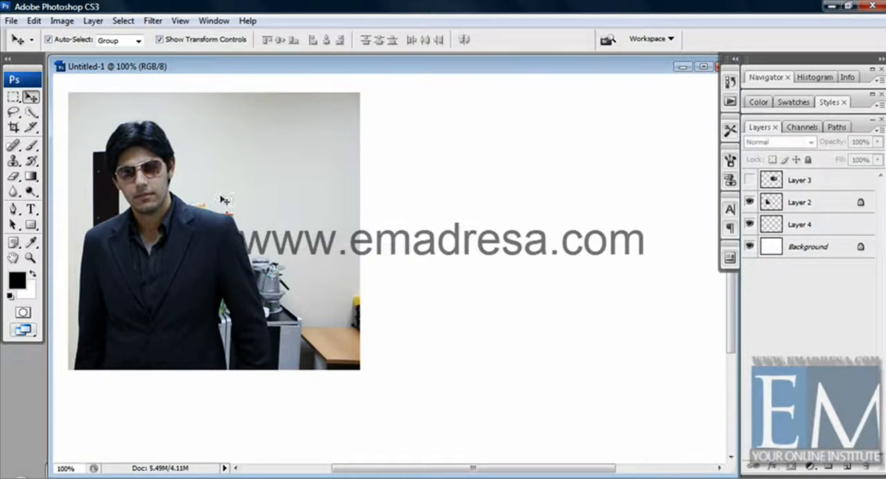
drag(219, 194, 470, 324)
drag(270, 225, 401, 312)
drag(223, 194, 287, 242)
drag(205, 175, 282, 243)
drag(237, 203, 257, 224)
Step: Unlock the position of Layer 2, test-move its photo to the right, and undo that move
click(828, 205)
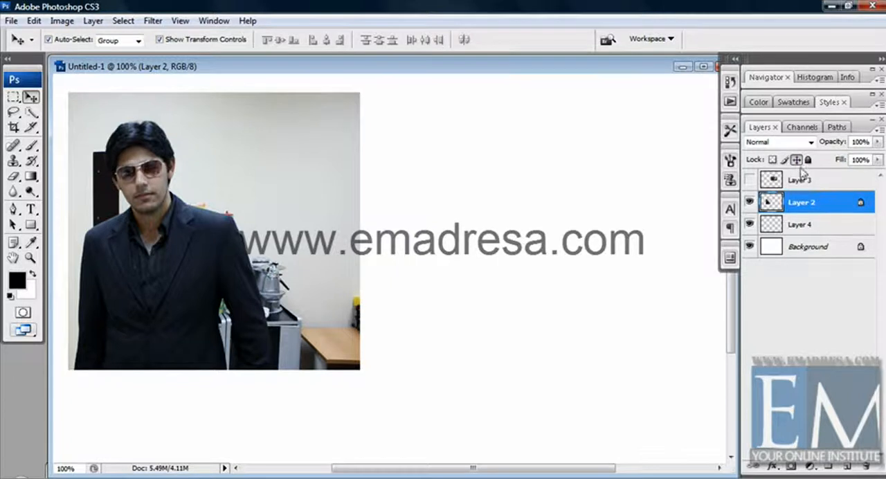
click(798, 160)
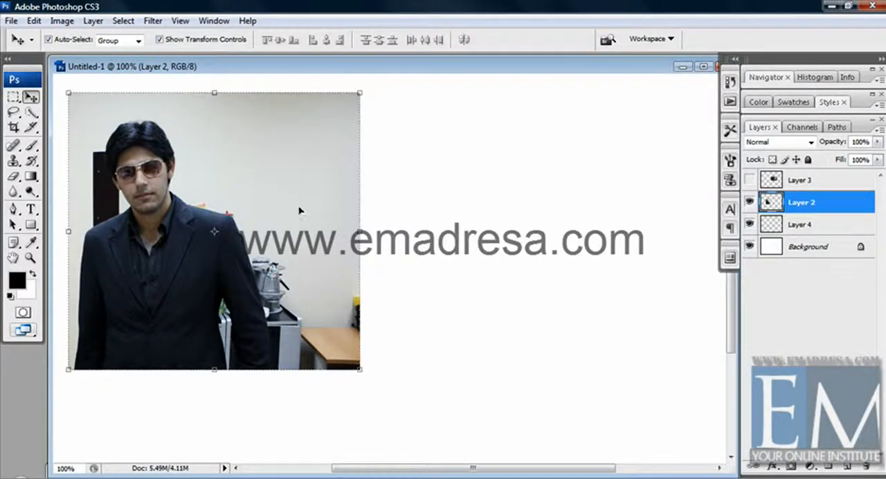
drag(300, 207, 334, 207)
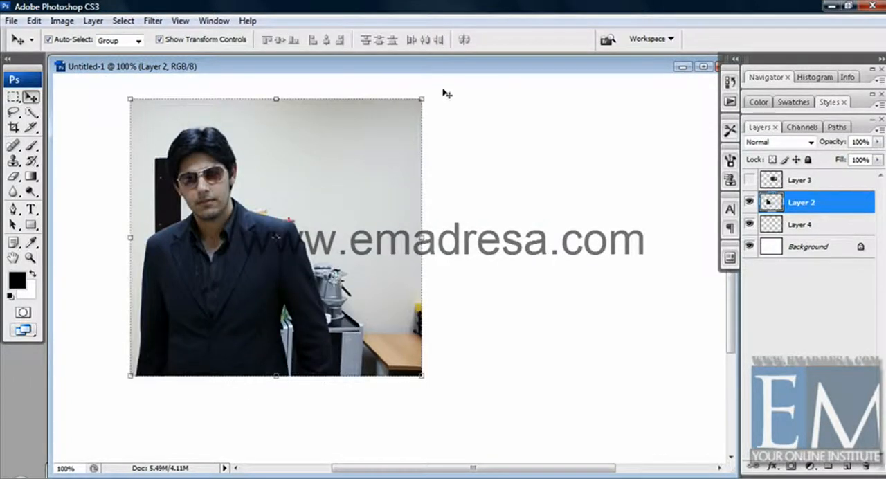
key(ctrl+z)
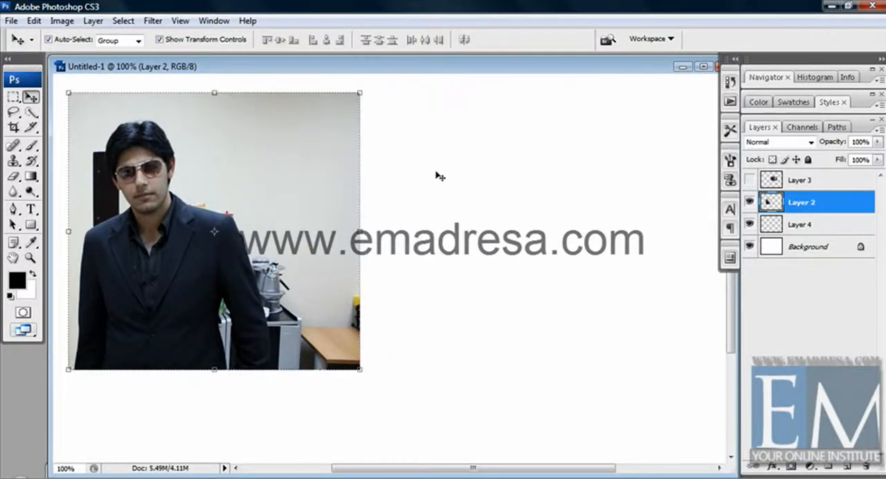
click(437, 172)
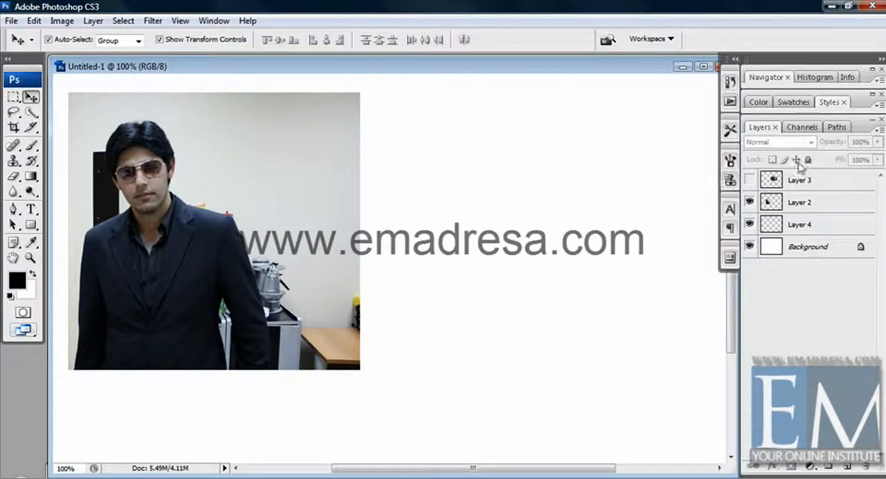
Step: Select Layer 3 and make it visible
click(811, 186)
click(749, 180)
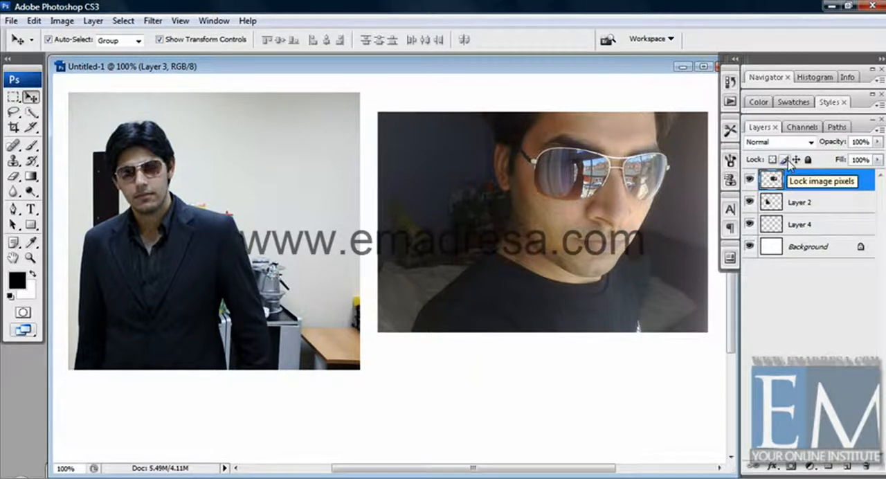
Step: Paint thick black strokes over the face in the Layer 3 photo with a 42 px Brush at 0% hardness
key(b)
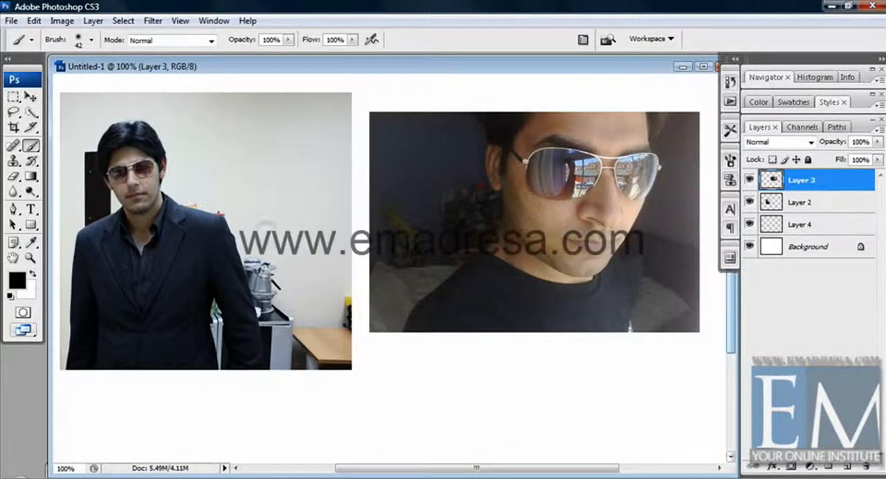
right_click(207, 164)
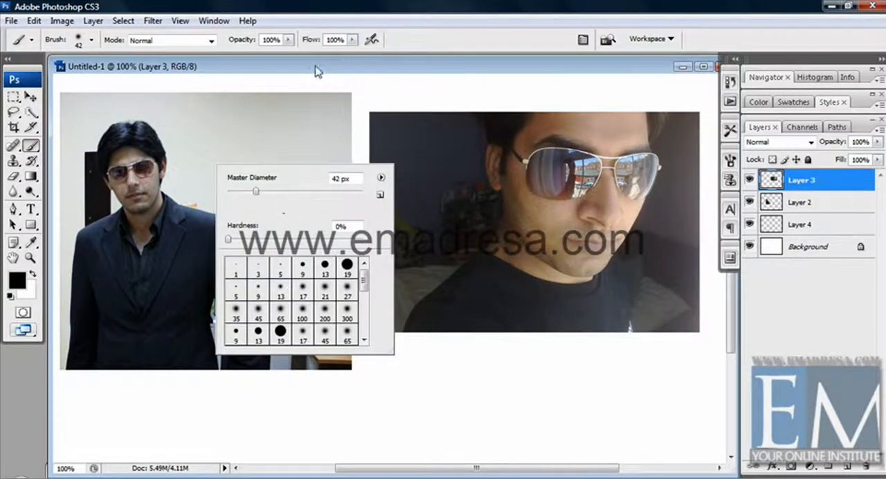
key(Escape)
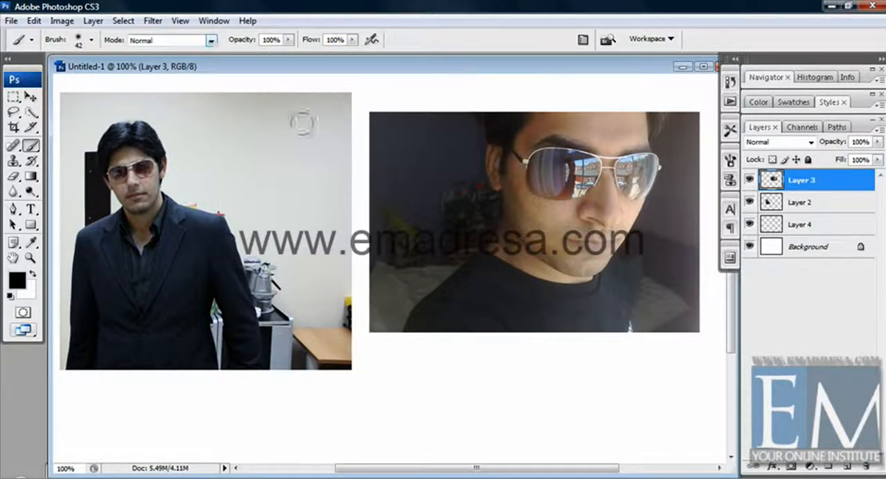
right_click(453, 197)
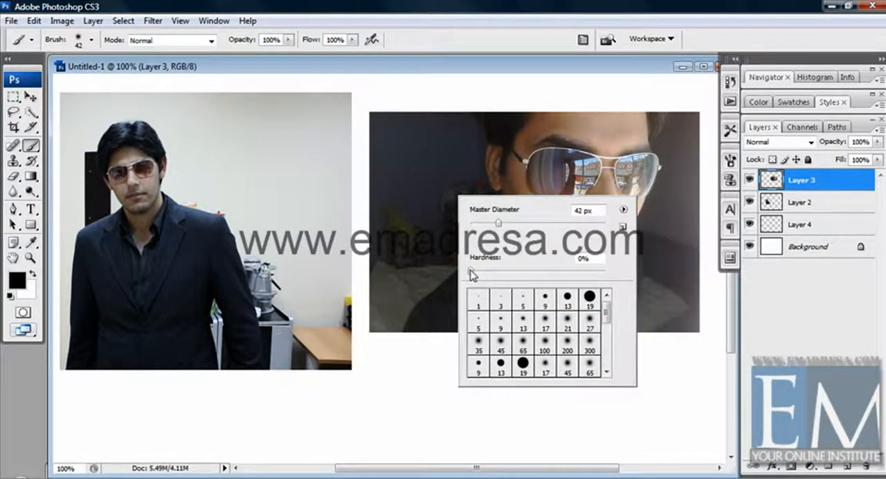
click(570, 67)
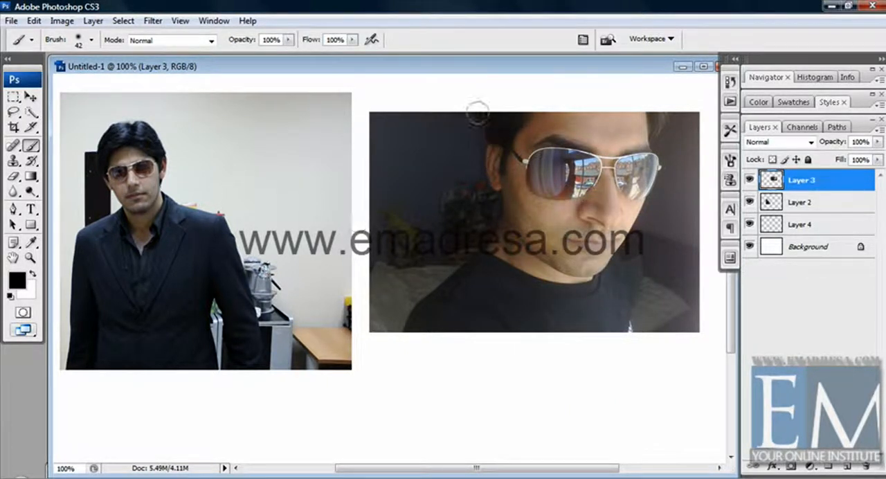
drag(476, 112, 477, 92)
mouse_move(490, 139)
mouse_down()
mouse_move(528, 337)
mouse_move(533, 156)
mouse_up()
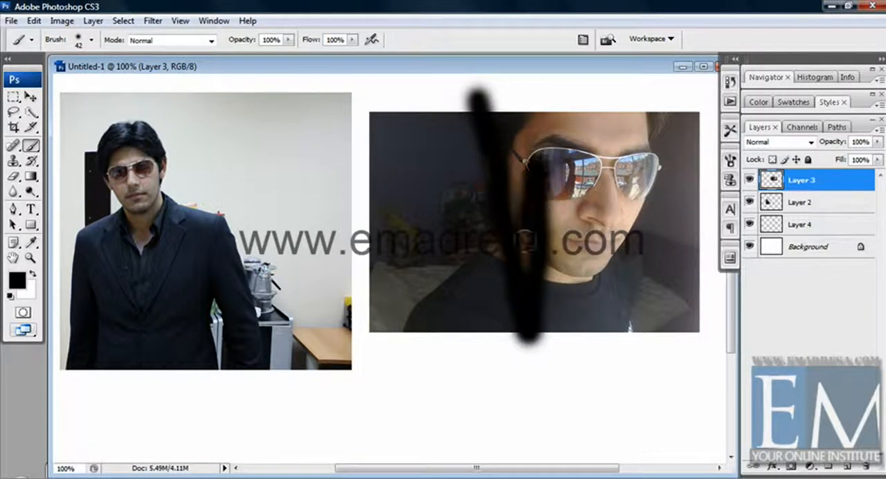
mouse_move(521, 283)
mouse_down()
mouse_move(515, 177)
mouse_move(509, 350)
mouse_move(554, 337)
mouse_move(510, 337)
mouse_up()
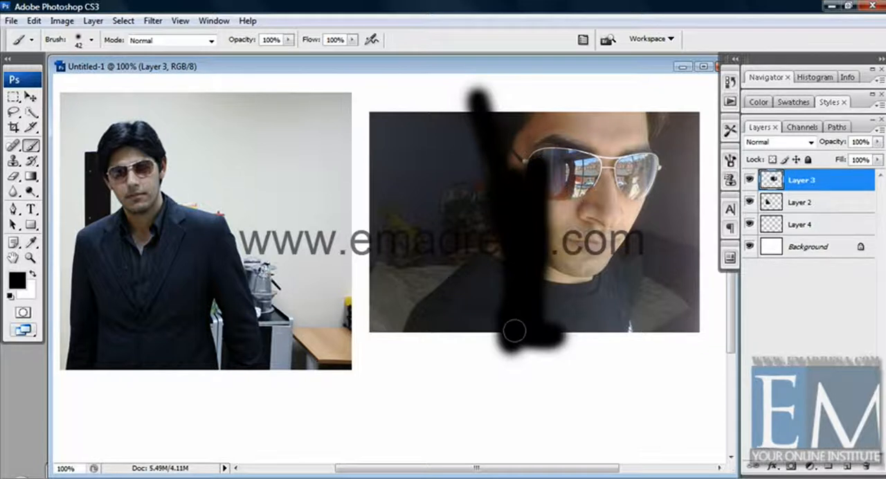
Step: Hide Layer 2 and Layer 4 to view the painted Layer 3 alone, and show both layers again
click(750, 202)
click(749, 224)
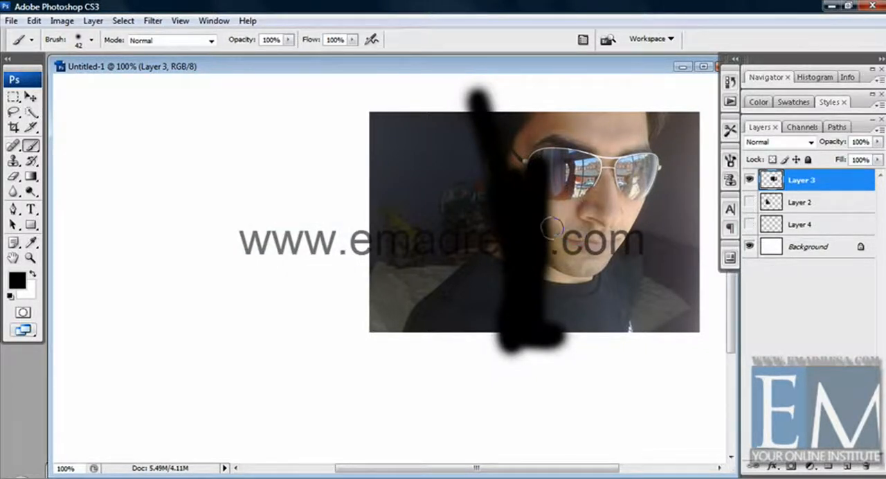
click(749, 225)
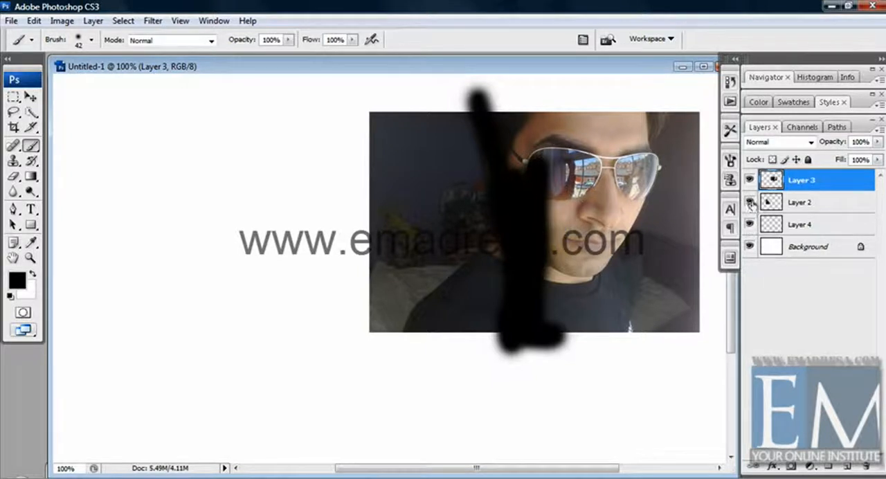
click(749, 202)
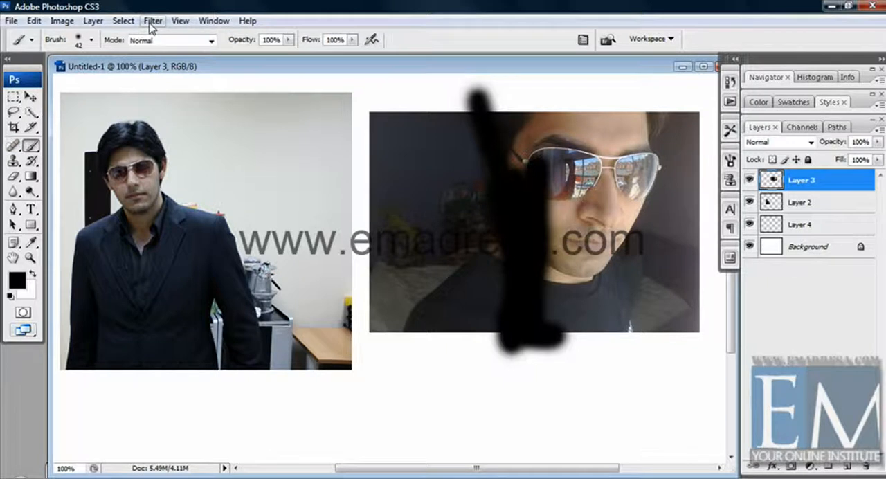
Step: Undo the black brush strokes on Layer 3 and lock that layer's image pixels
key(ctrl+z)
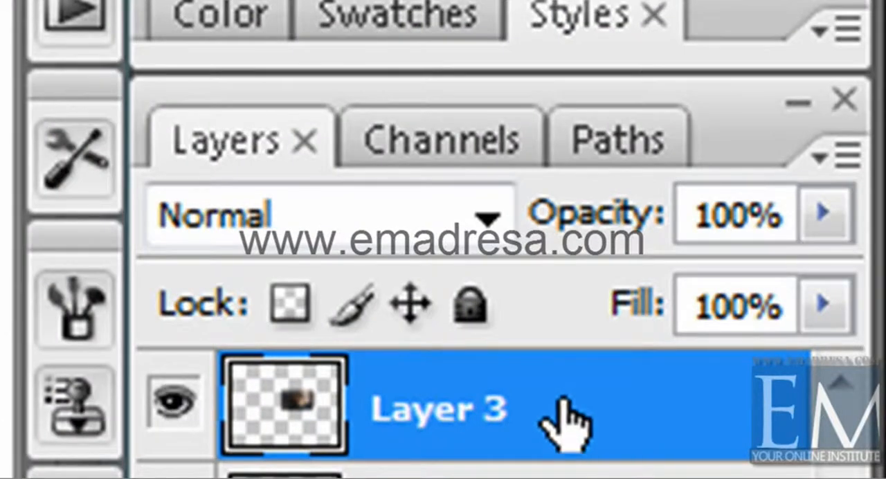
click(366, 319)
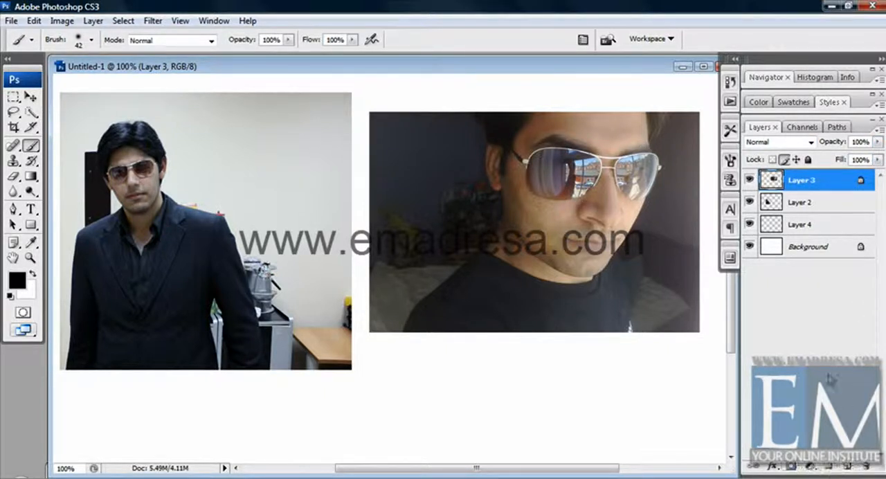
Step: Reposition the pixel-locked Layer 3 photo slightly on the canvas with the Move tool
click(31, 96)
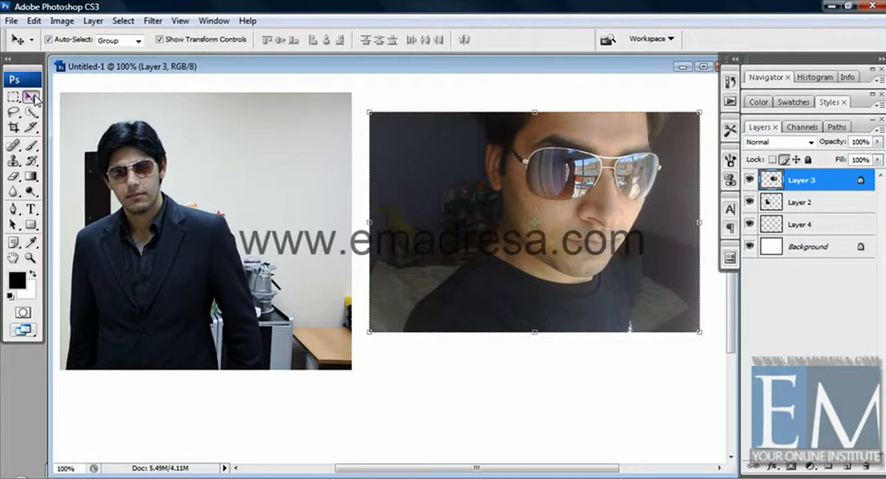
mouse_move(411, 162)
mouse_down()
mouse_move(417, 206)
mouse_move(438, 162)
mouse_move(436, 184)
mouse_move(421, 159)
mouse_up()
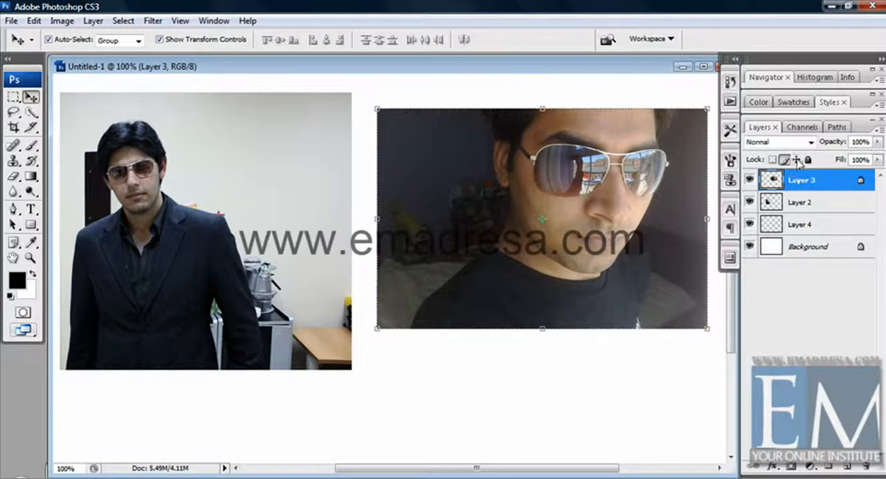
drag(645, 176, 645, 189)
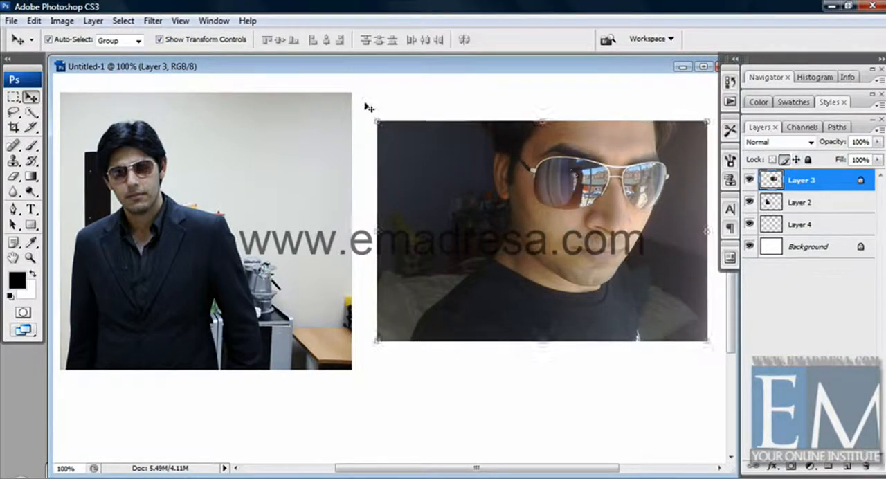
drag(447, 164, 443, 147)
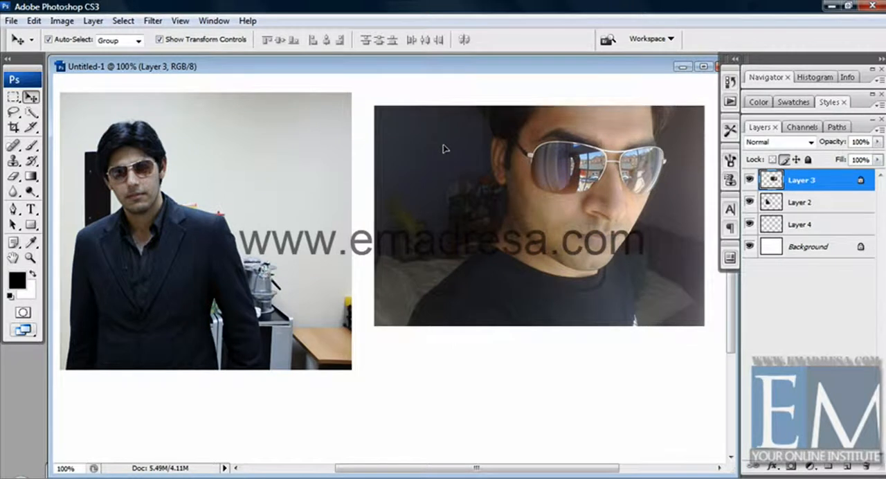
Step: Check whether the Brush, Clone Stamp, Eraser, Blur and Dodge tools can be used on the pixel-locked Layer 3
click(31, 145)
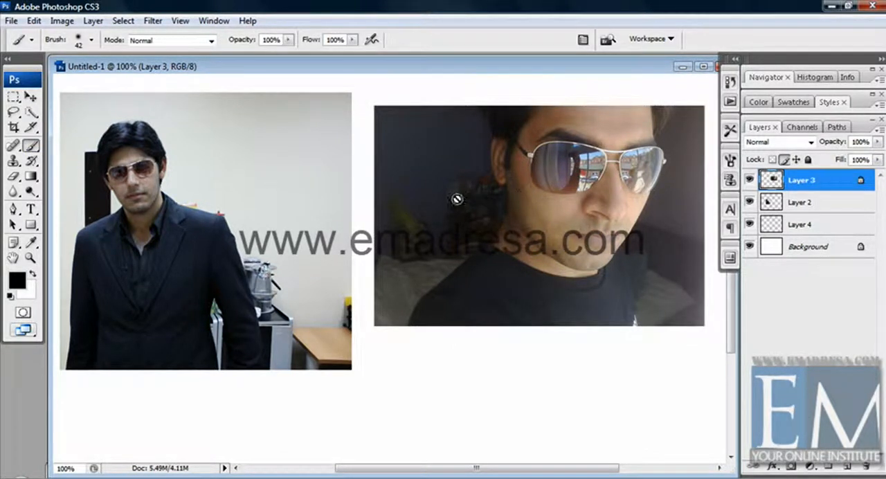
click(13, 160)
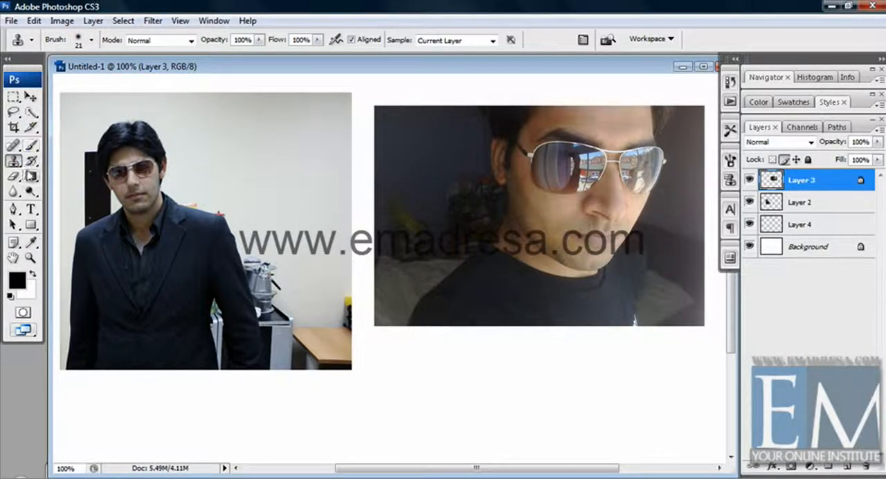
click(12, 176)
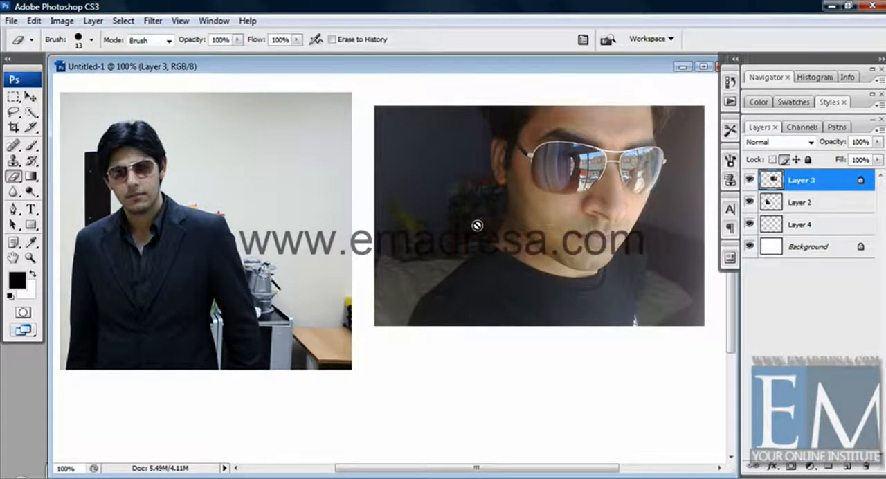
click(14, 192)
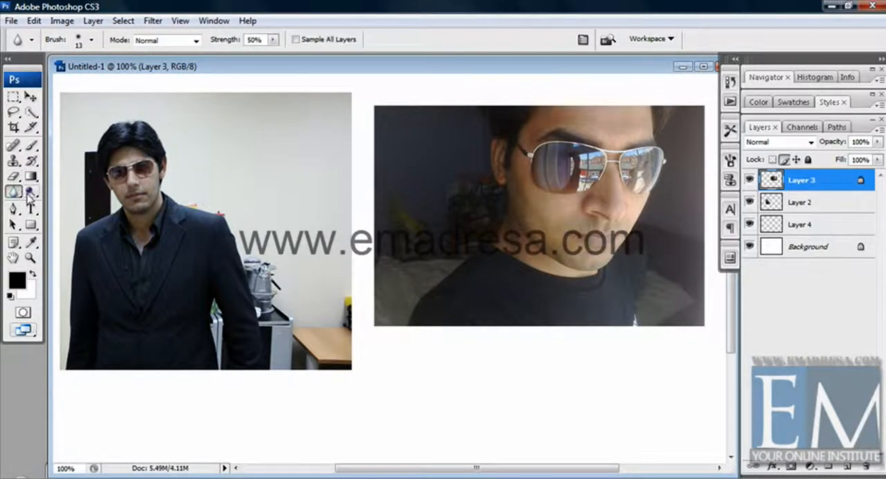
click(29, 194)
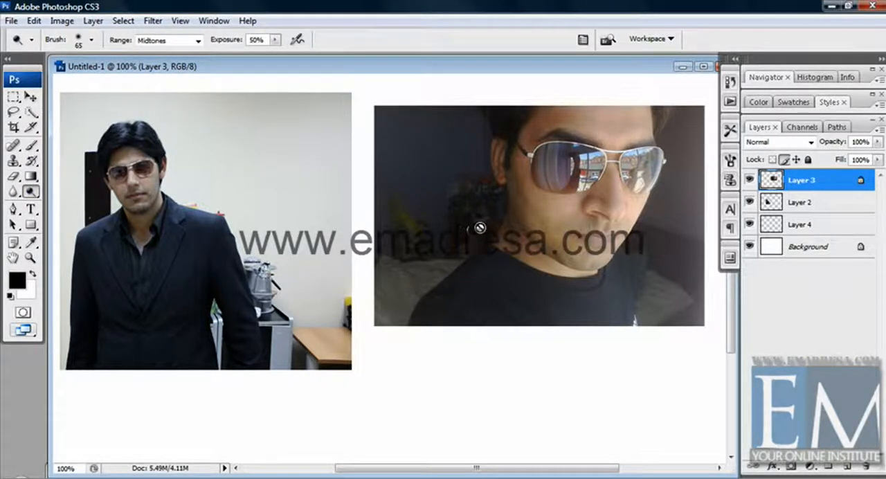
Step: Check whether the Move, Rectangular Marquee and Crop tools are usable with Layer 3's image pixels locked
click(30, 97)
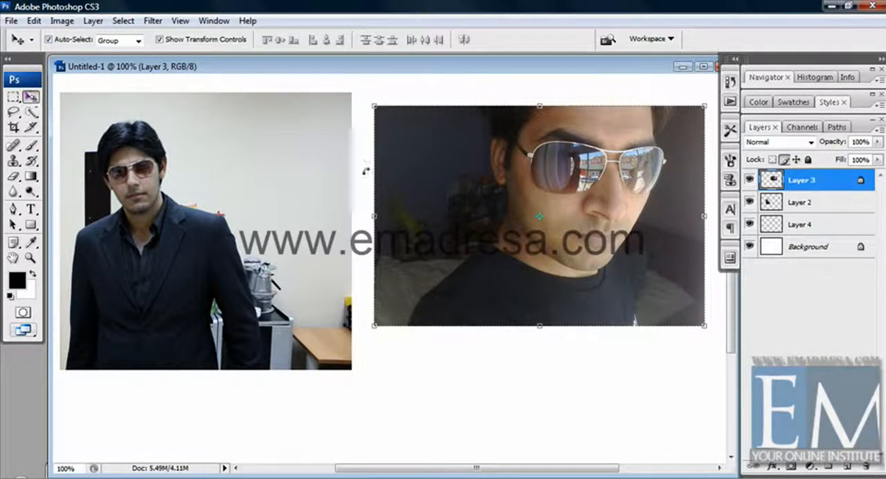
click(13, 97)
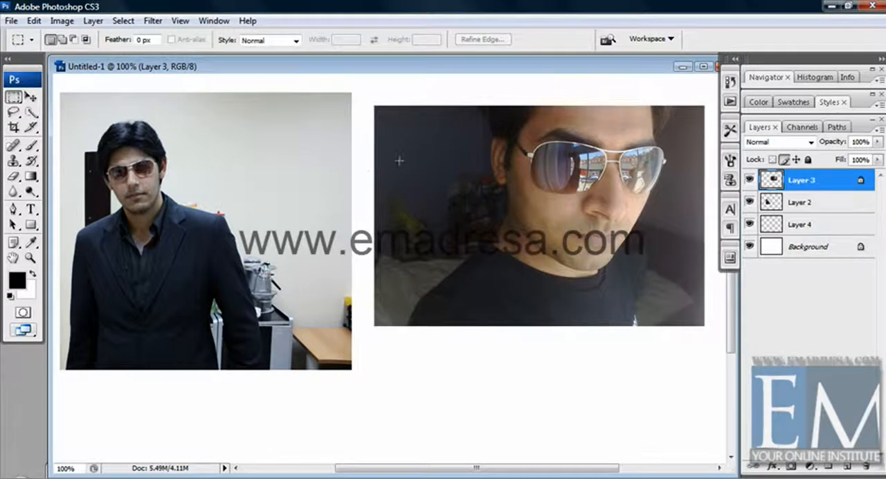
click(13, 127)
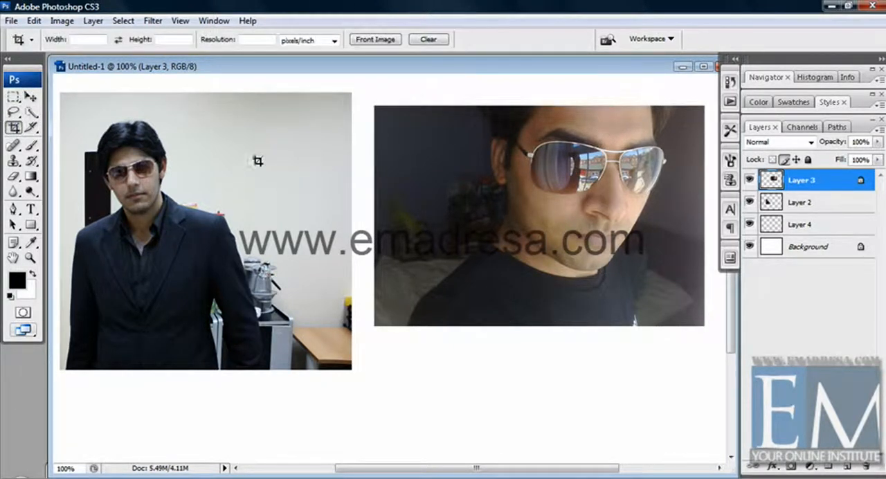
click(34, 97)
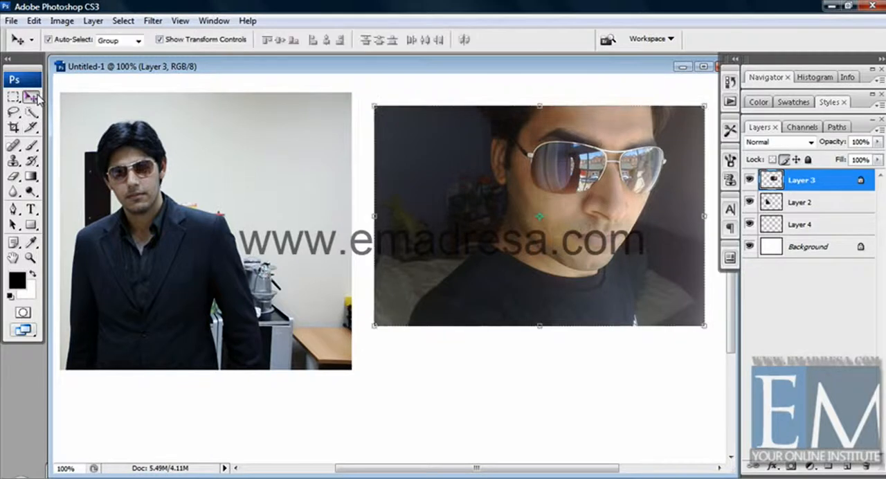
Step: Check the Brush tool again and examine which filter commands are available for the pixel-locked Layer 3
click(32, 146)
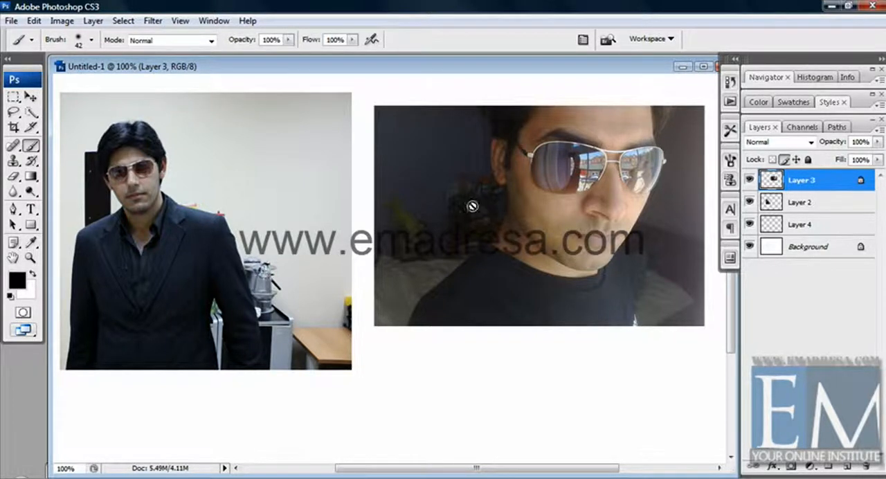
click(153, 21)
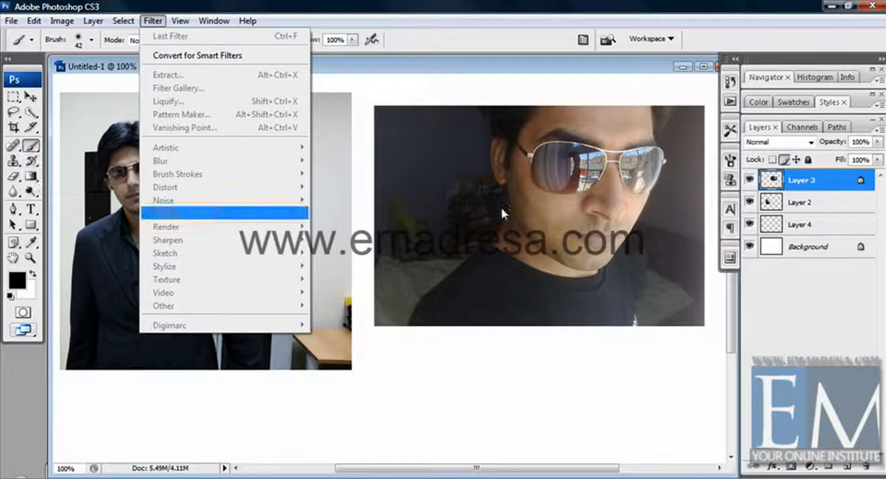
click(831, 182)
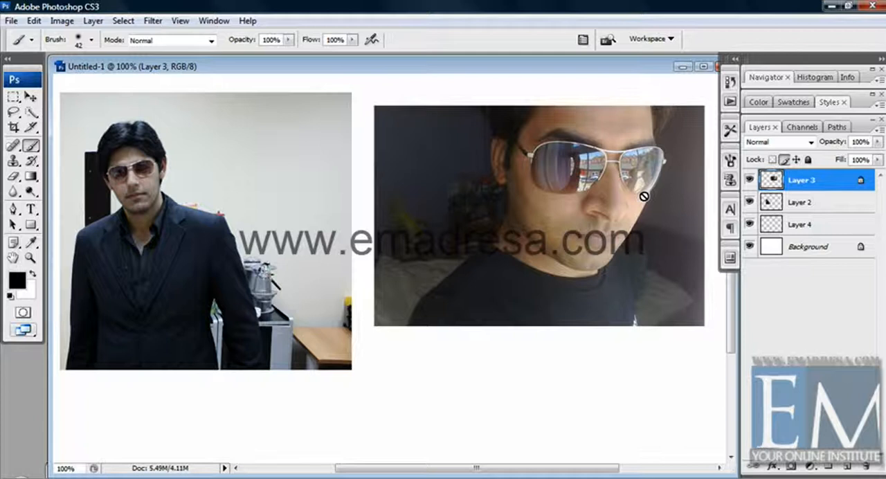
Step: Unlock the image pixels of Layer 3 and select its photo with the Move tool
click(810, 142)
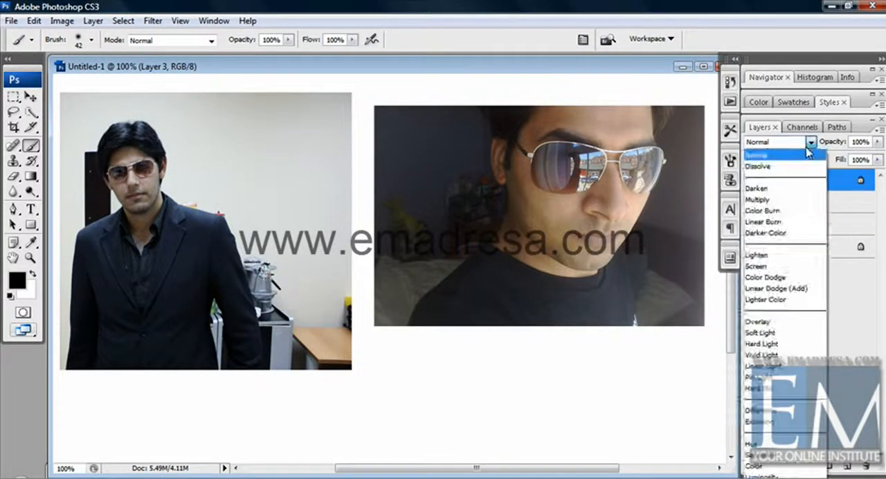
click(809, 154)
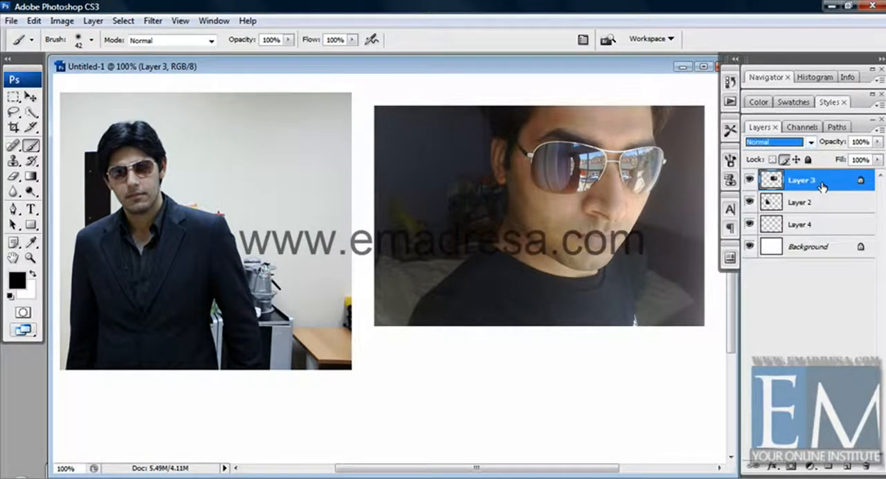
click(786, 161)
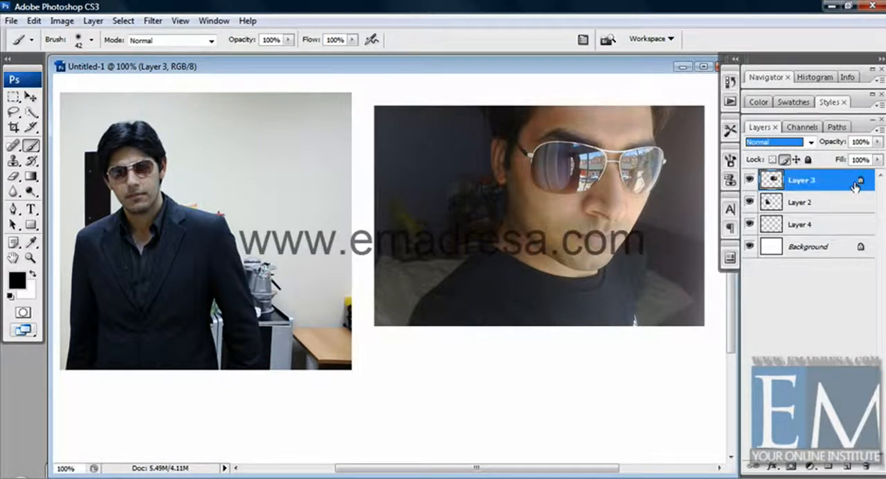
click(786, 160)
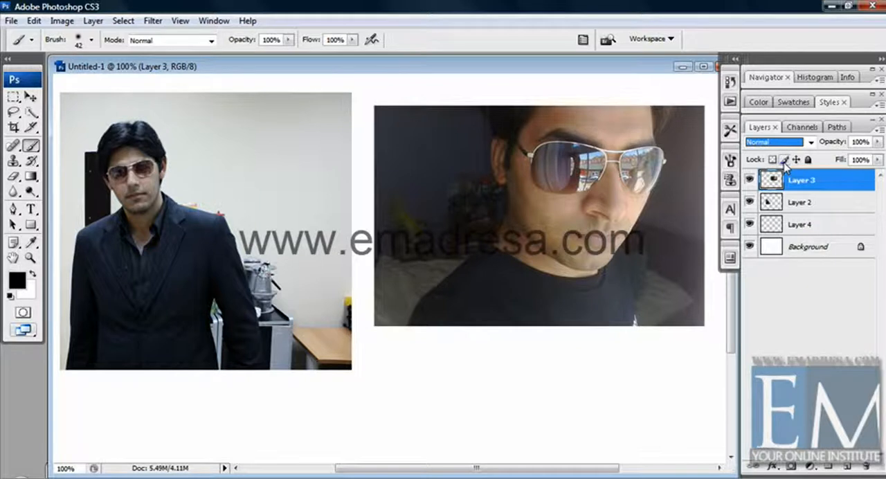
click(31, 96)
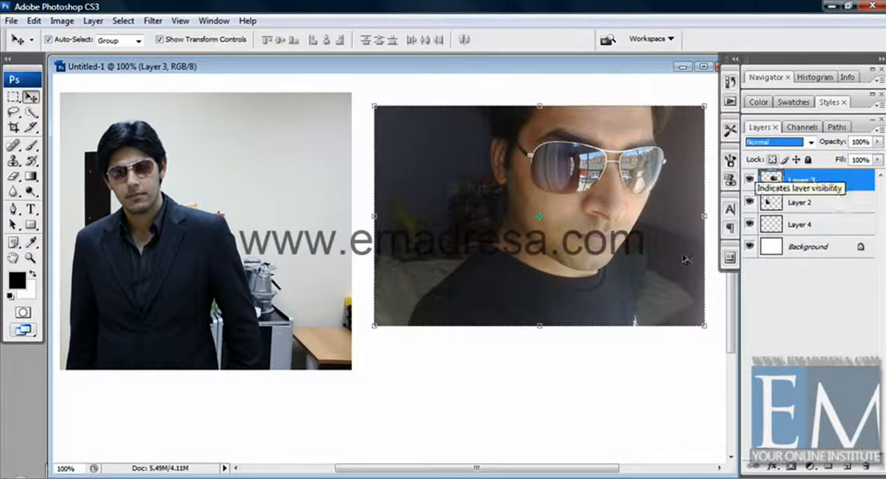
click(648, 363)
click(616, 254)
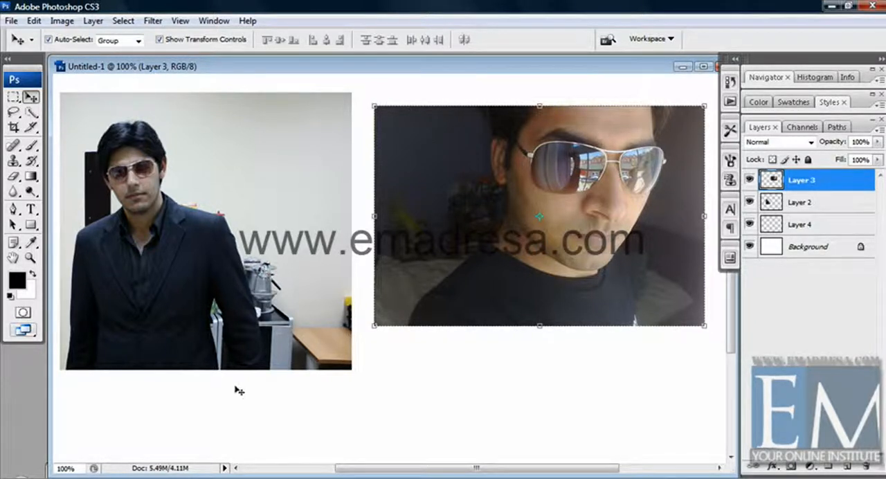
Step: Restore the minimized kk.png document and place its window in front of Untitled-1
drag(177, 75, 224, 75)
click(70, 466)
double_click(70, 465)
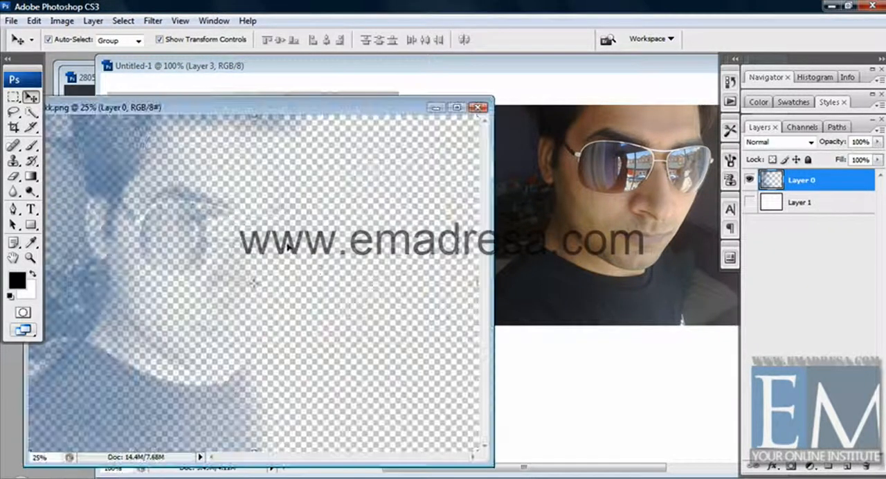
drag(347, 101, 351, 75)
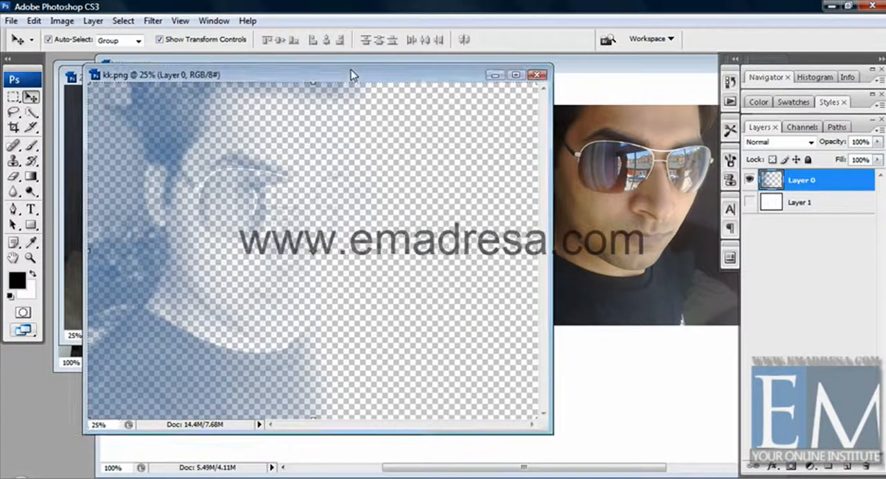
Step: Make Layer 1 of kk.png visible and fill it with the black foreground color
click(839, 203)
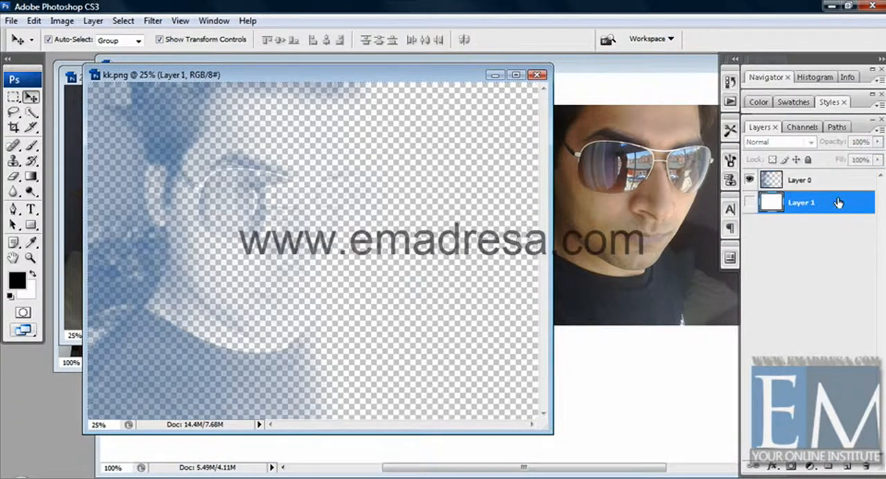
click(749, 202)
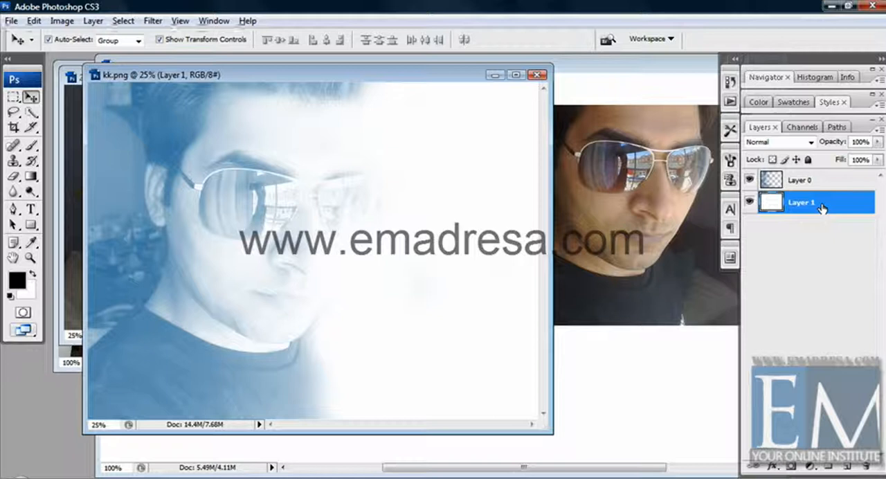
key(alt+BackSpace)
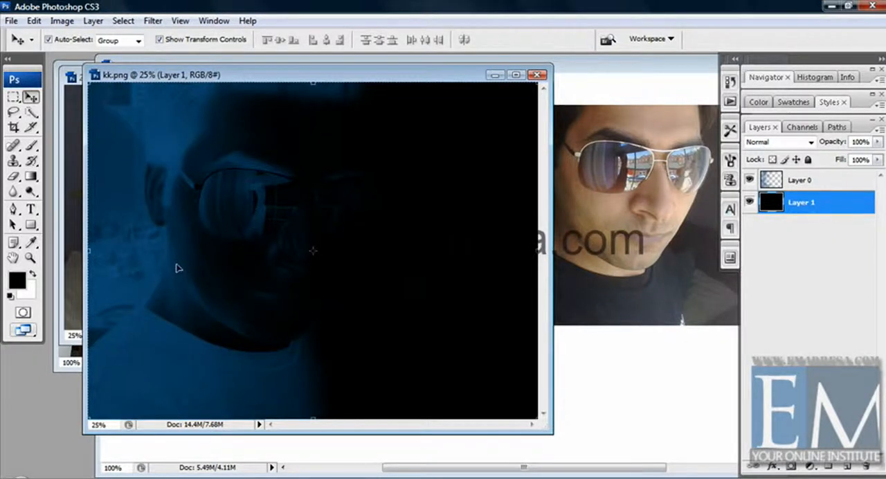
Step: Set the foreground color to dark green and fill Layer 1 with it
click(16, 280)
click(461, 229)
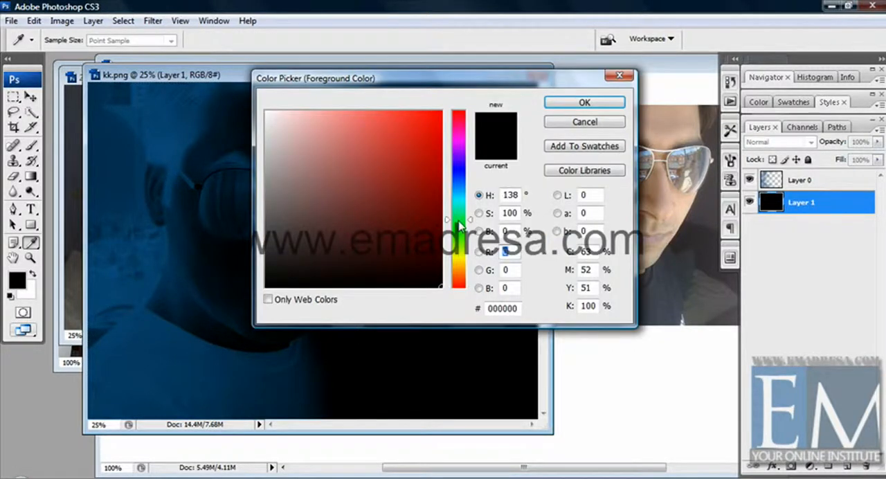
click(431, 226)
click(585, 102)
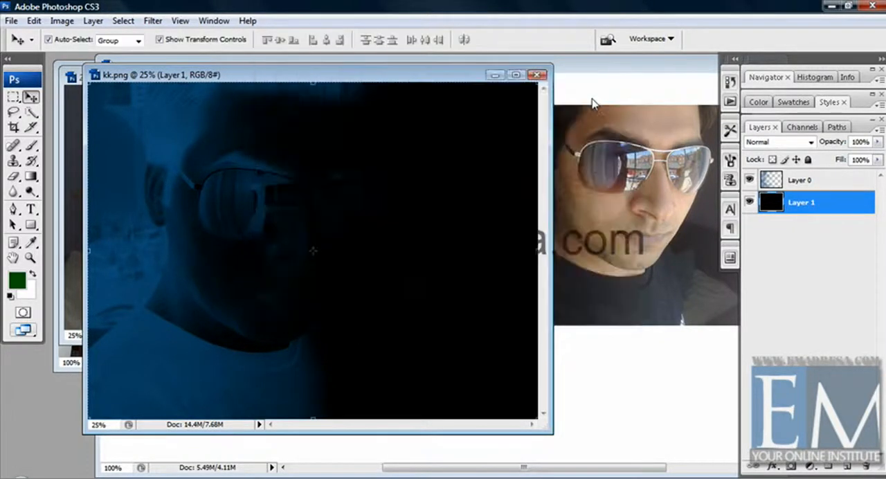
key(alt+shift+BackSpace)
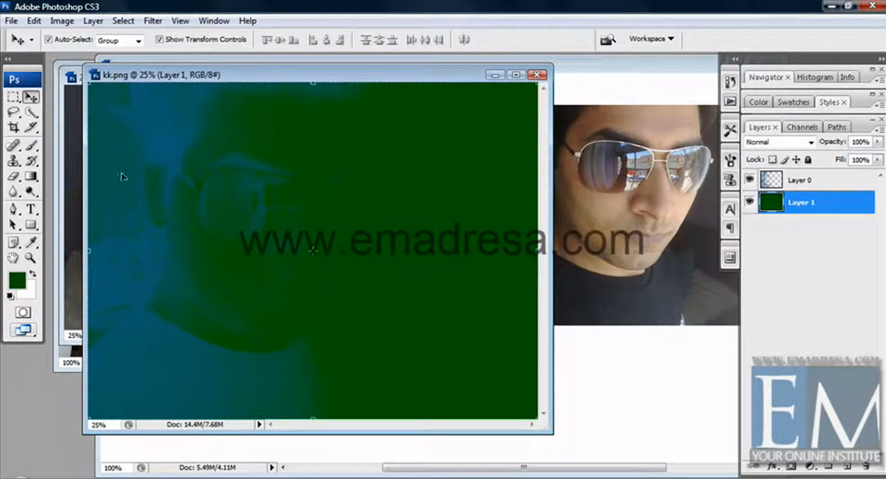
Step: Choose a lighter medium green as the foreground color and refill Layer 1 with it
click(17, 280)
drag(374, 158, 363, 159)
click(549, 104)
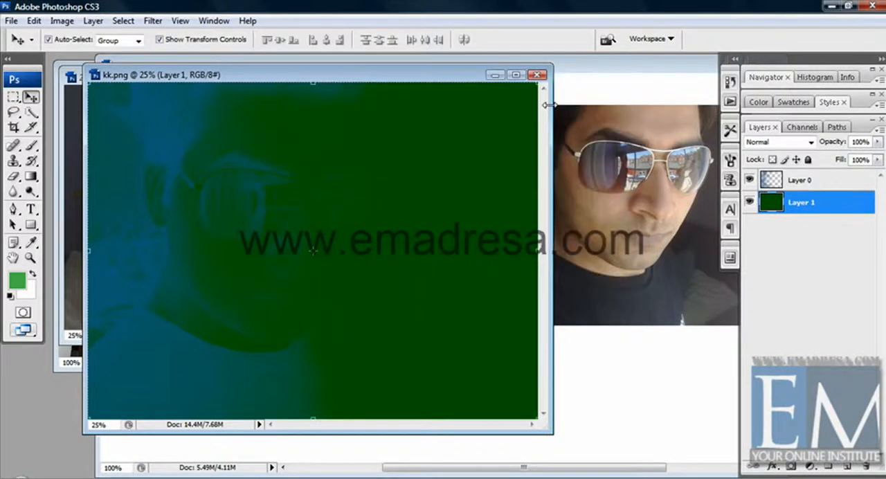
key(alt+shift+BackSpace)
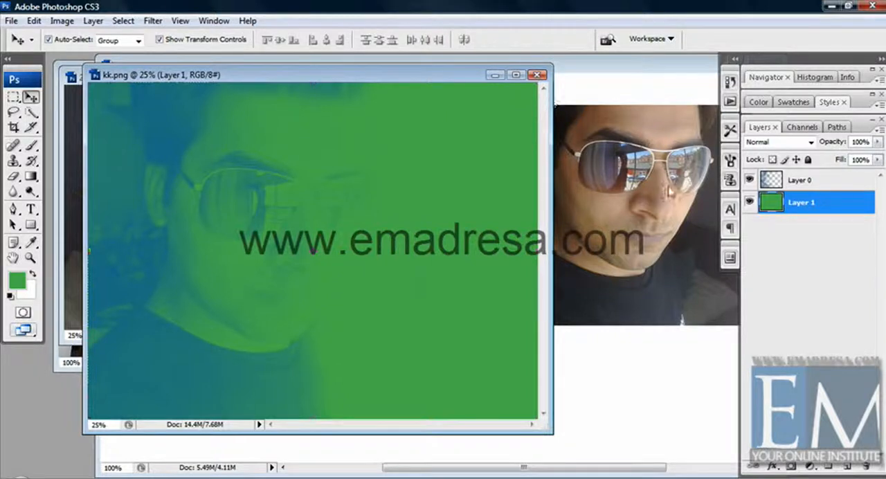
Step: Hide Layer 1 and enable a Gradient Overlay layer style on Layer 0
click(749, 201)
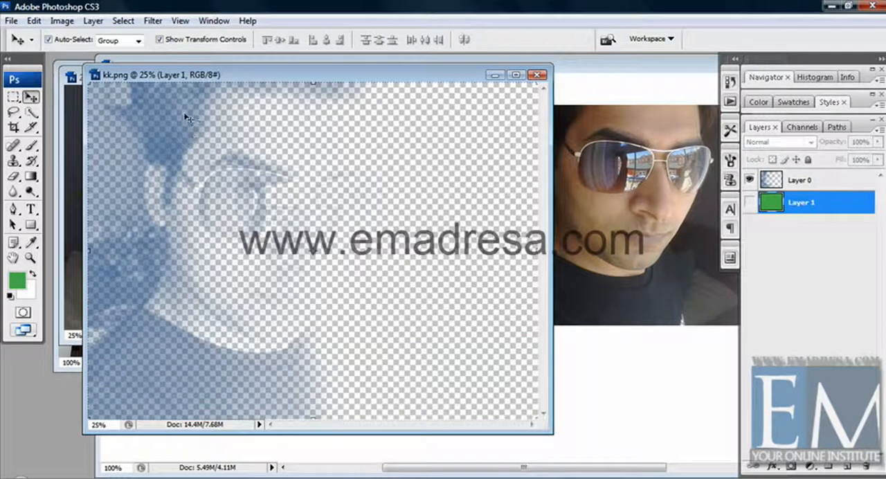
click(839, 181)
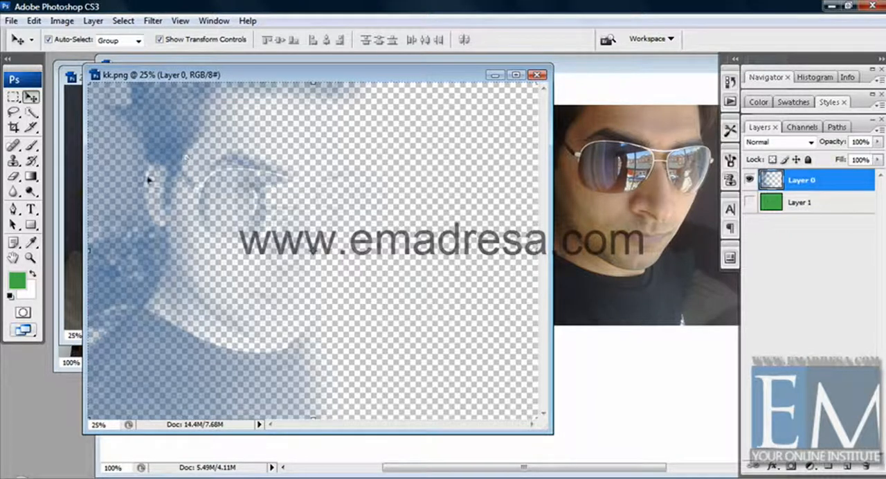
double_click(861, 181)
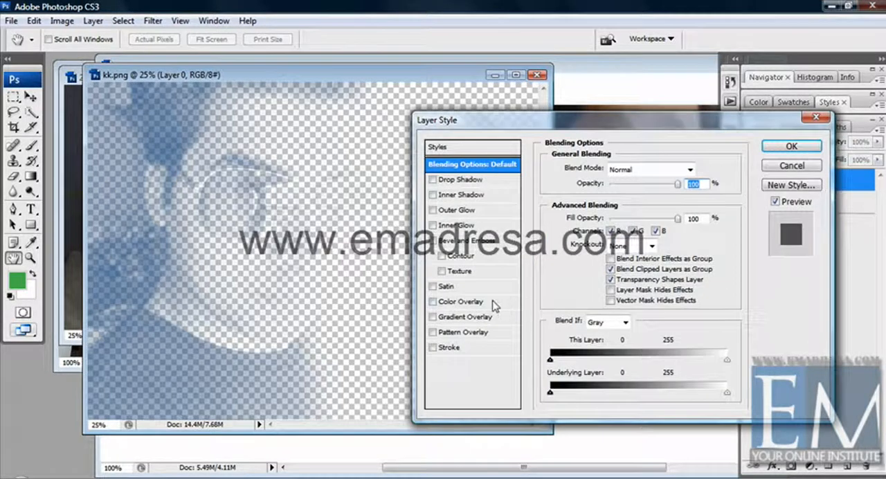
click(435, 317)
click(460, 317)
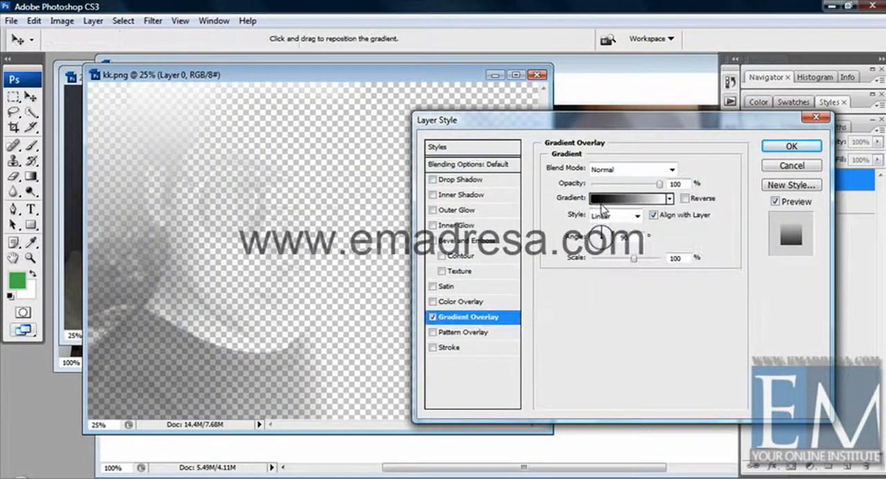
Step: Change the black starting color stop of the overlay gradient to dark gray
click(609, 199)
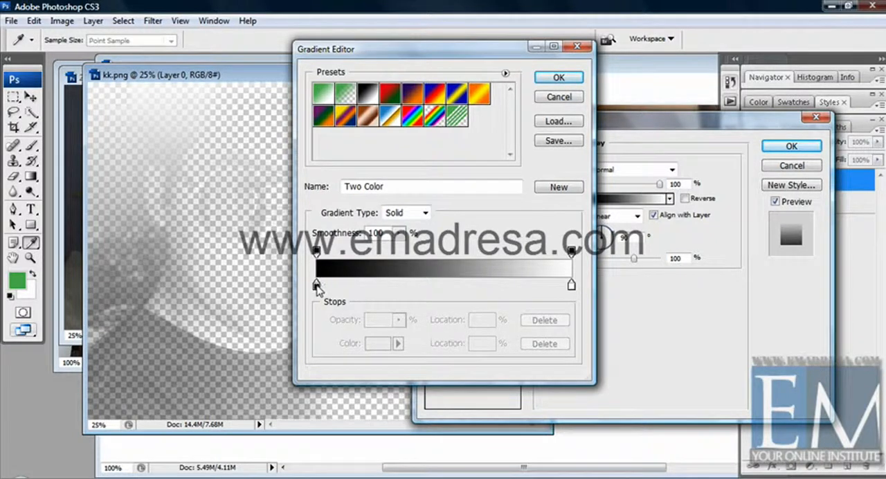
click(316, 285)
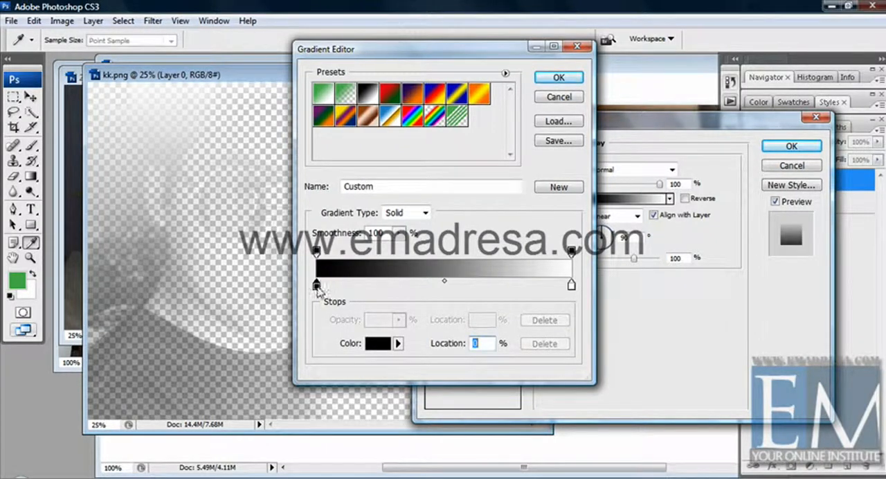
double_click(317, 285)
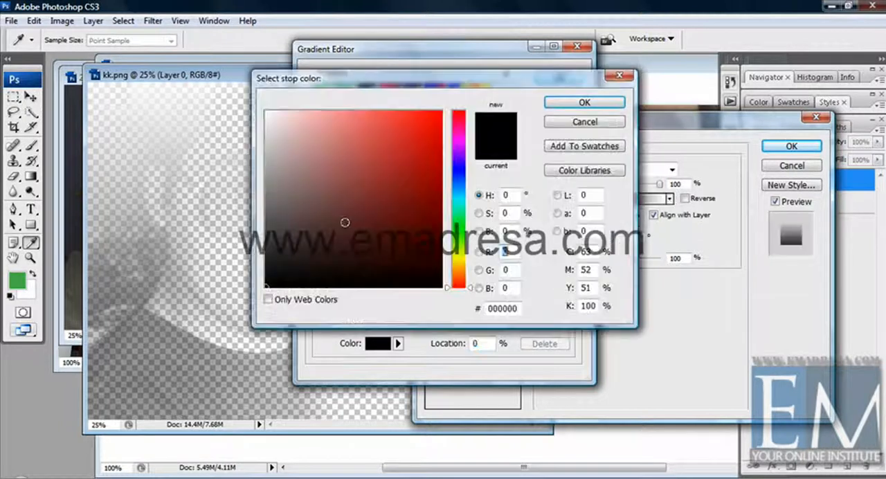
click(285, 242)
click(564, 103)
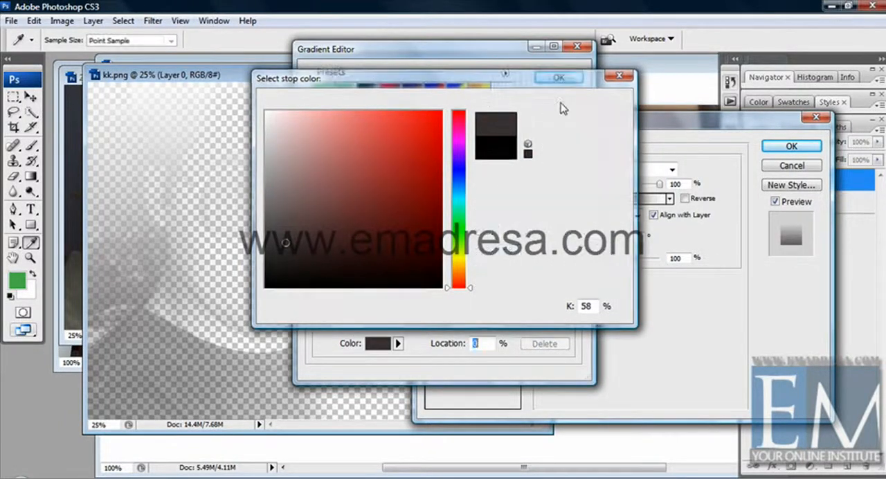
Step: Confirm the gradient settings, show Layer 1 again and remove the Gradient Overlay effect from Layer 0
click(792, 147)
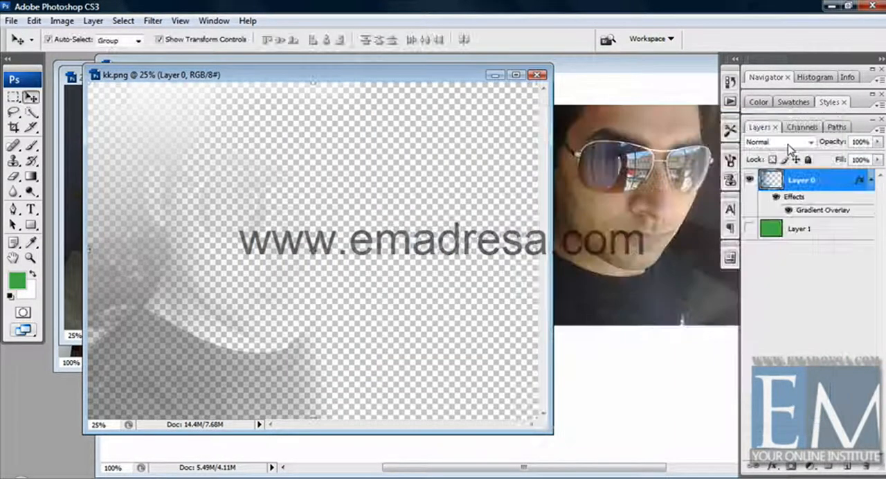
click(749, 229)
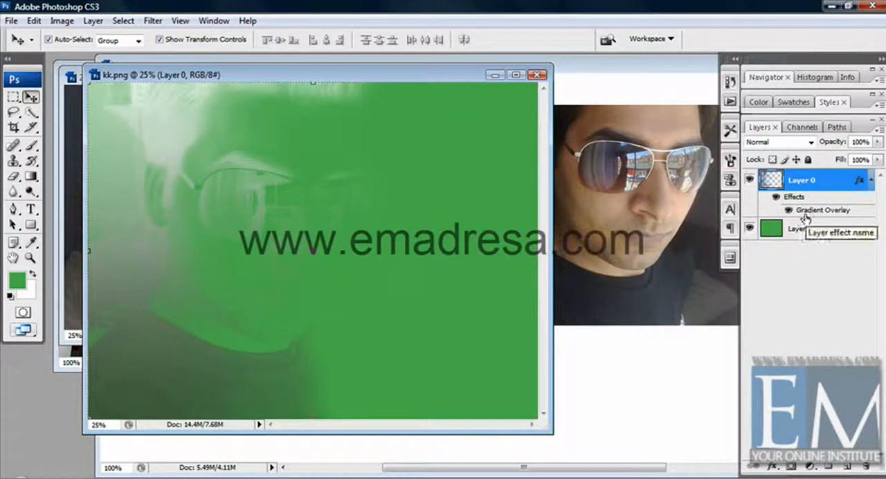
drag(840, 227, 867, 467)
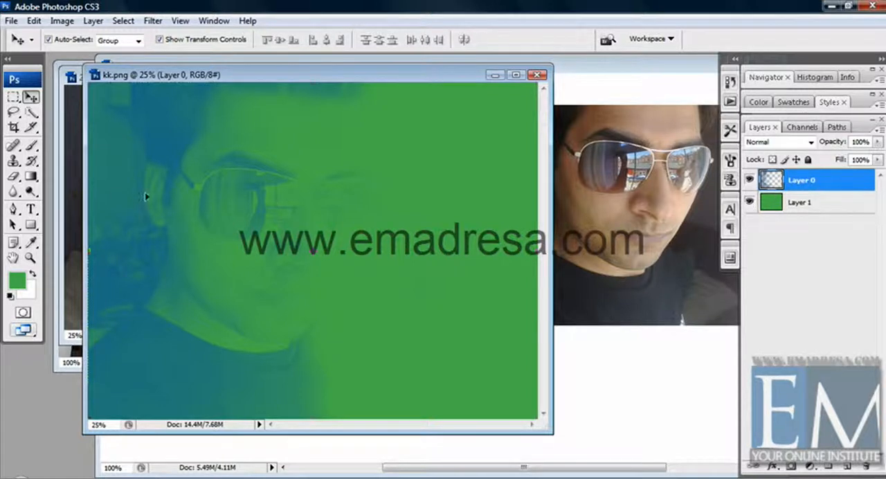
Step: Set the foreground color to black for the Brush tool and enlarge the brush to 442 px
click(30, 146)
click(16, 289)
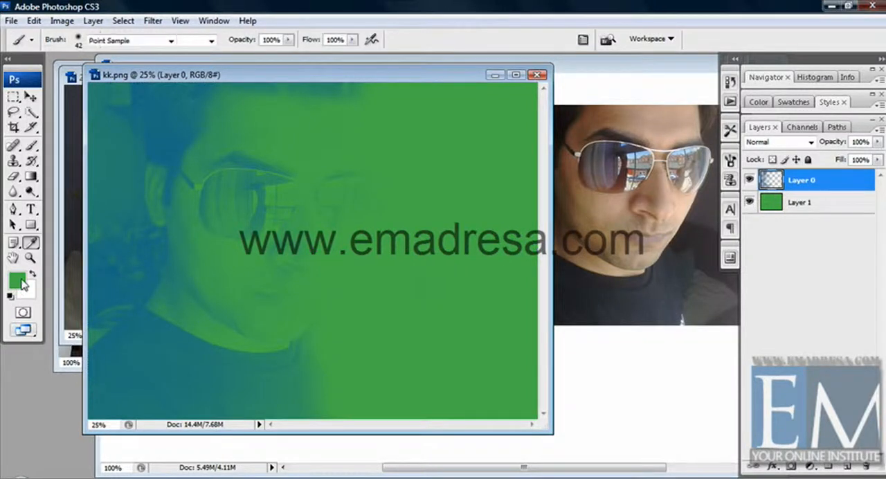
click(442, 285)
click(594, 104)
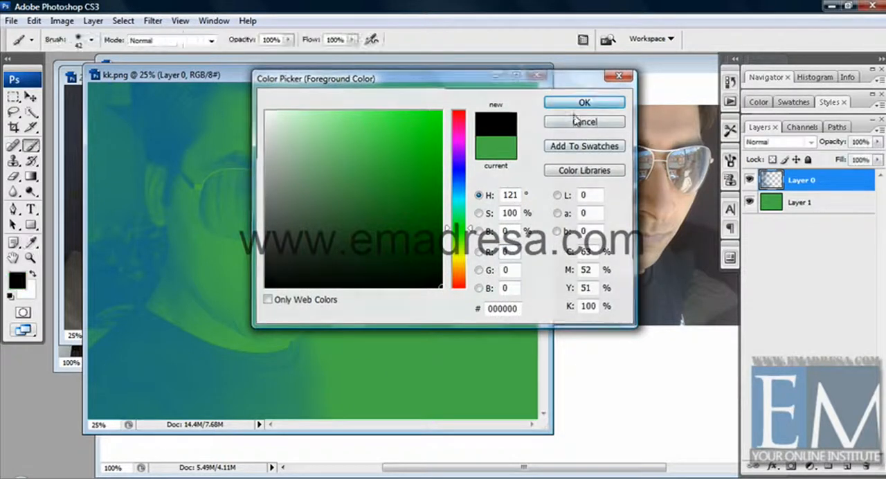
right_click(332, 179)
drag(366, 209, 408, 206)
Step: Try painting black strokes across the upper part of the unlocked Layer 0, and undo them
click(179, 191)
mouse_move(179, 190)
mouse_down()
mouse_move(186, 129)
mouse_move(156, 237)
mouse_move(146, 112)
mouse_move(114, 111)
mouse_move(546, 101)
mouse_move(261, 105)
mouse_move(422, 111)
mouse_move(528, 136)
mouse_move(192, 141)
mouse_move(561, 176)
mouse_move(241, 173)
mouse_move(517, 187)
mouse_up()
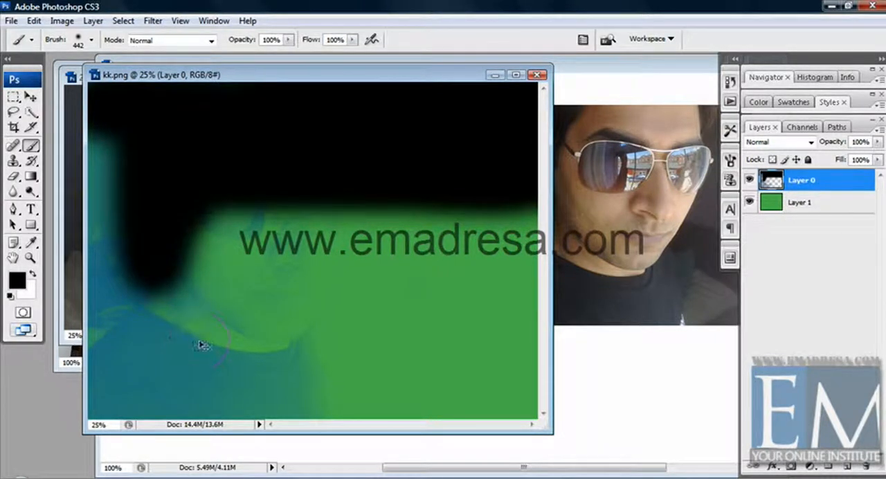
key(ctrl+alt+z)
key(ctrl+alt+z)
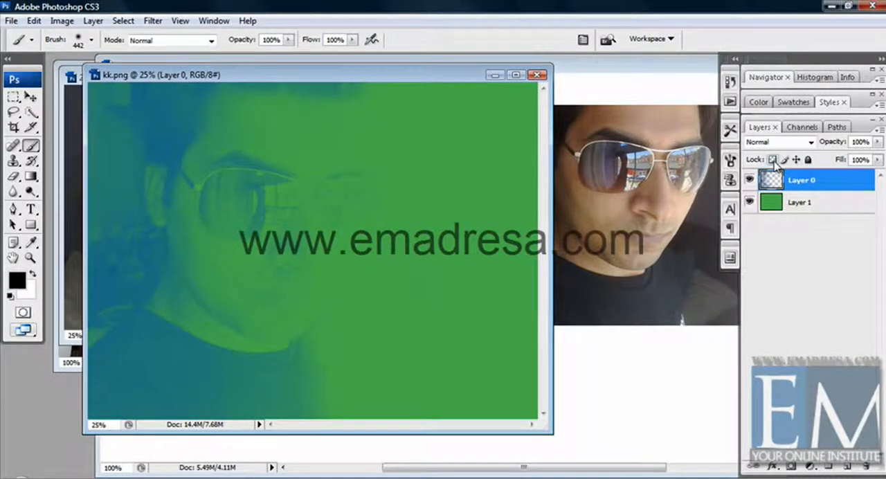
Step: Lock the transparent pixels of Layer 0, try moving the layer on the canvas and undo the move
click(773, 161)
click(30, 97)
drag(182, 127, 261, 154)
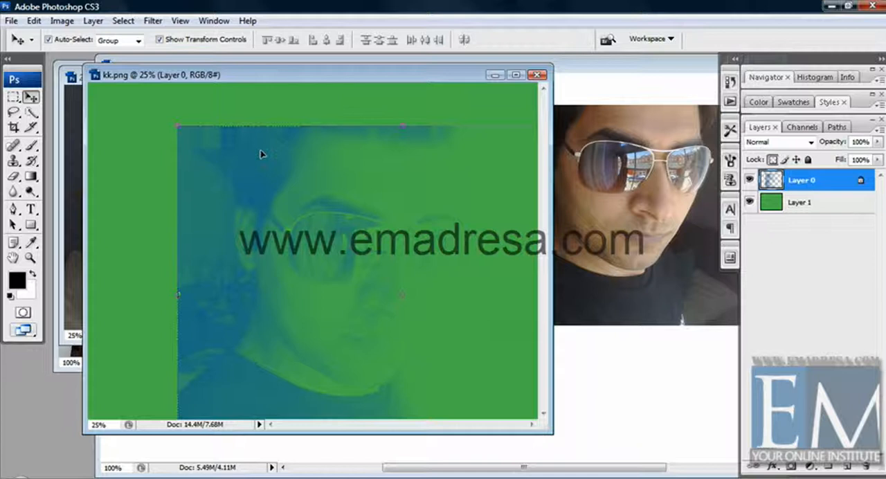
key(ctrl+z)
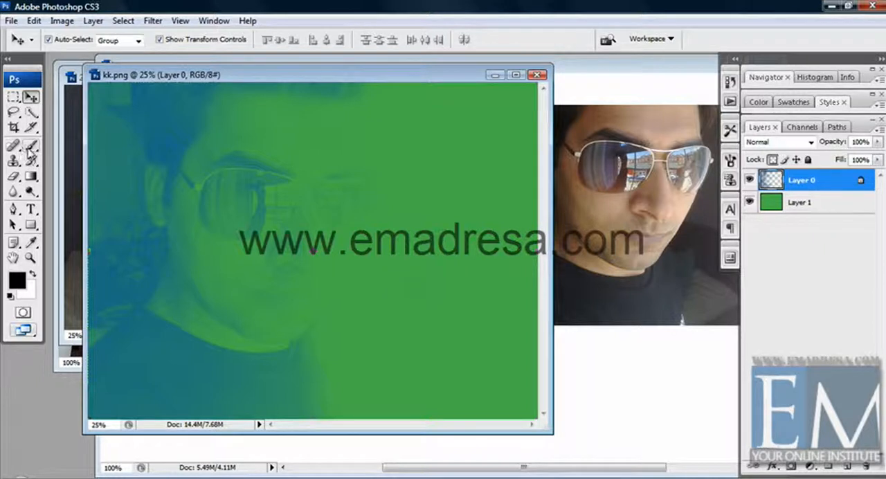
Step: Paint black with the Brush tool over the face and shirt on the transparency-locked Layer 0
click(153, 20)
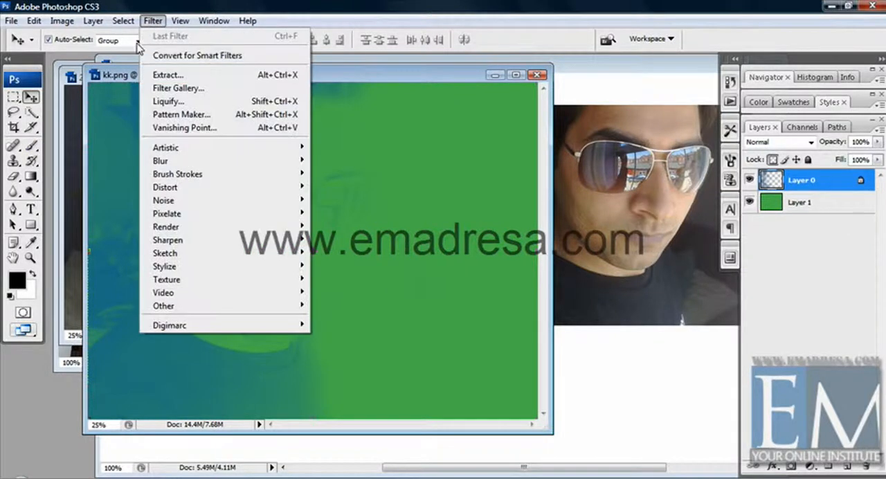
click(32, 146)
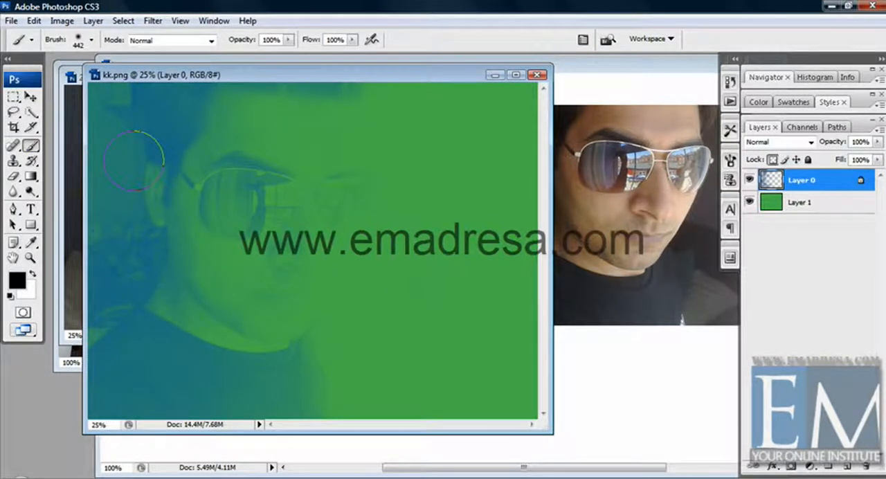
mouse_move(135, 161)
mouse_down()
mouse_move(155, 193)
mouse_move(150, 222)
mouse_move(191, 103)
mouse_move(173, 146)
mouse_move(111, 111)
mouse_move(107, 415)
mouse_move(117, 235)
mouse_move(139, 190)
mouse_move(215, 395)
mouse_move(173, 356)
mouse_move(213, 339)
mouse_move(156, 336)
mouse_move(173, 270)
mouse_move(156, 245)
mouse_move(181, 258)
mouse_up()
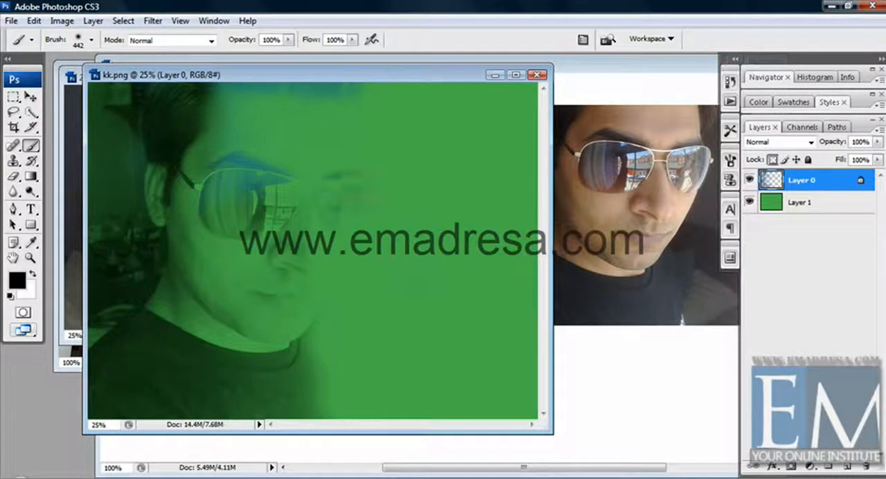
mouse_move(351, 172)
mouse_down()
mouse_move(257, 177)
mouse_move(160, 208)
mouse_move(196, 237)
mouse_move(346, 91)
mouse_up()
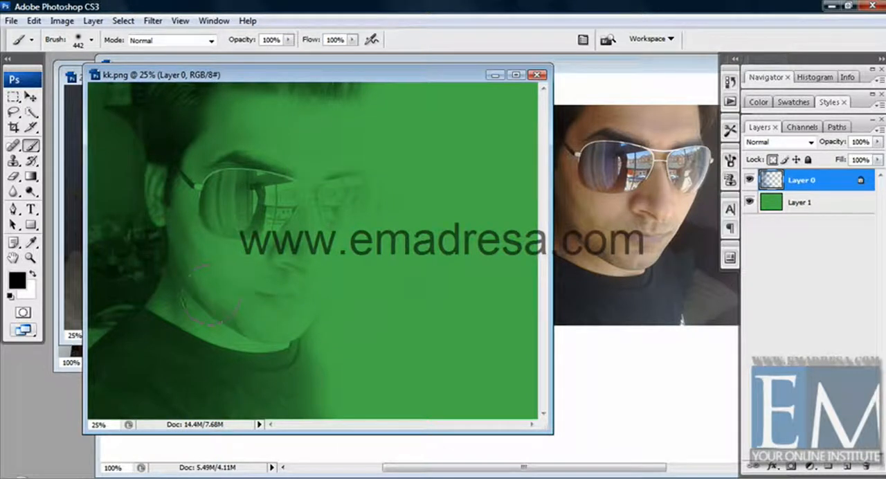
Step: Try moving the painted Layer 0 with the Move tool, and undo the move
click(30, 97)
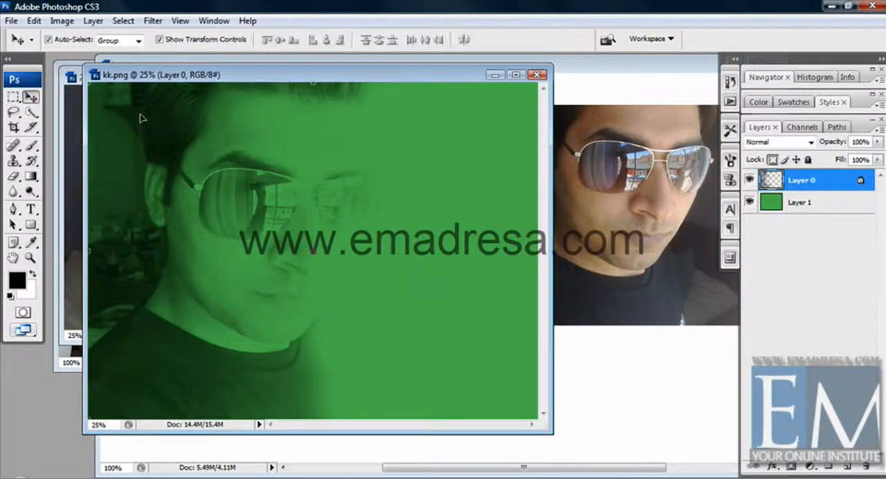
drag(143, 117, 189, 150)
key(ctrl+z)
Step: Hide Layer 0 and add a new empty layer above it
click(749, 180)
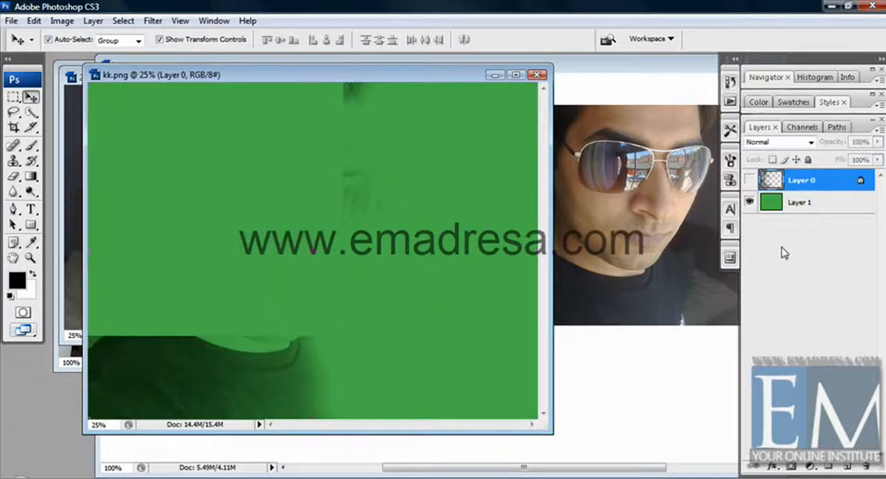
click(848, 471)
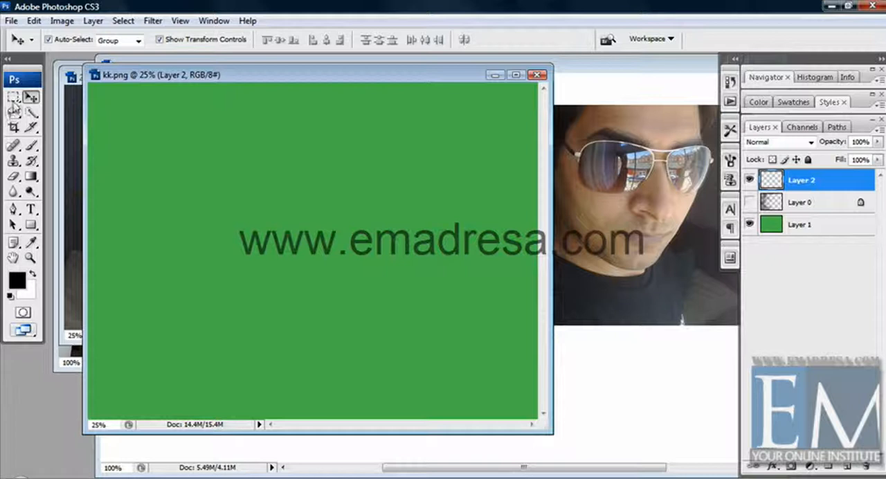
Step: Draw a circular selection left of the canvas center using the Elliptical Marquee with a 10 px feather
drag(13, 101, 78, 109)
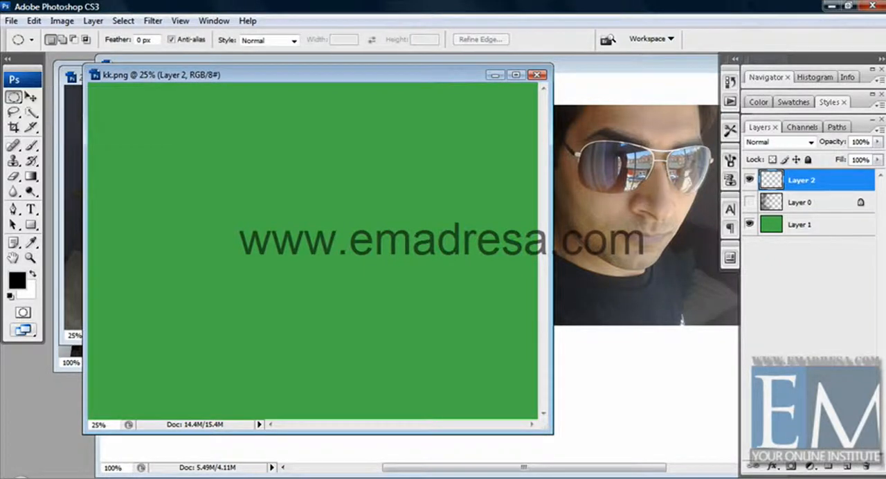
double_click(139, 40)
text(10)
key(Return)
drag(165, 171, 299, 300)
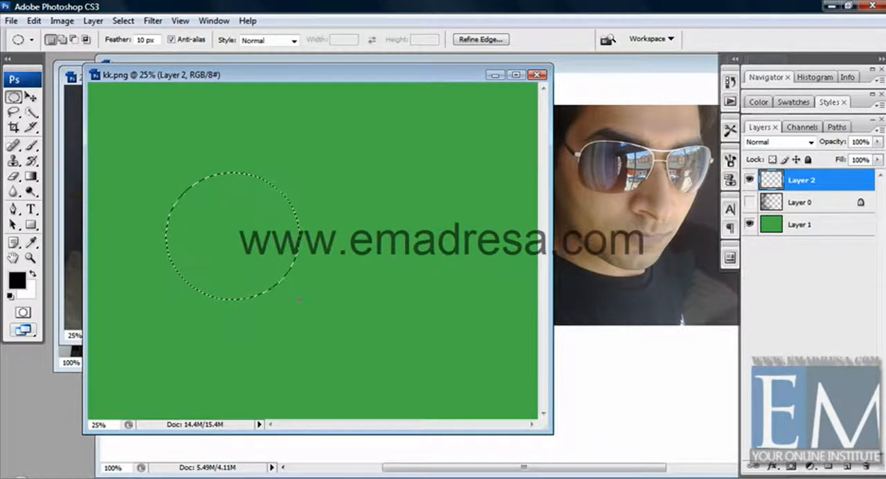
Step: Fill the circular selection with black, deselect it and move the circle toward the middle of the canvas
key(alt+BackSpace)
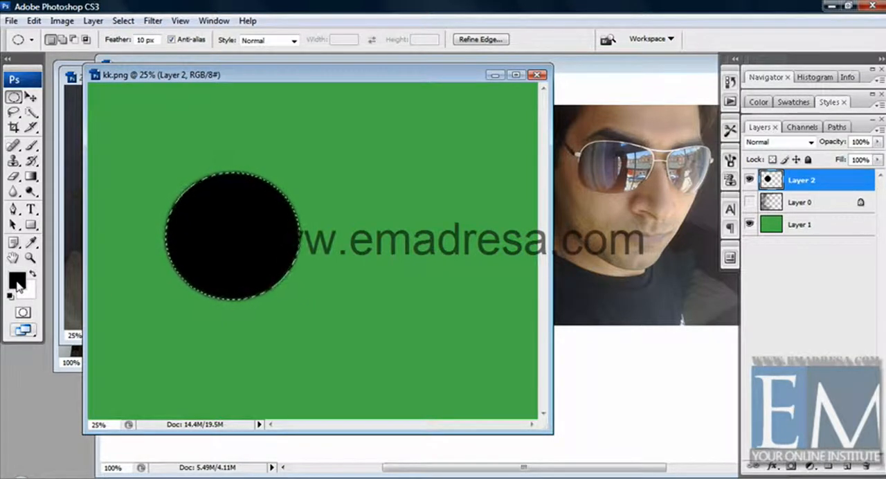
key(ctrl+d)
click(31, 97)
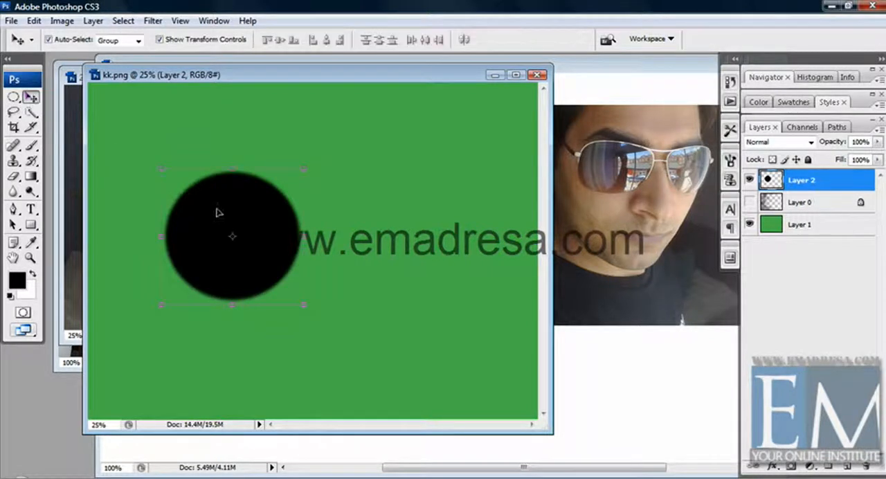
drag(217, 210, 291, 185)
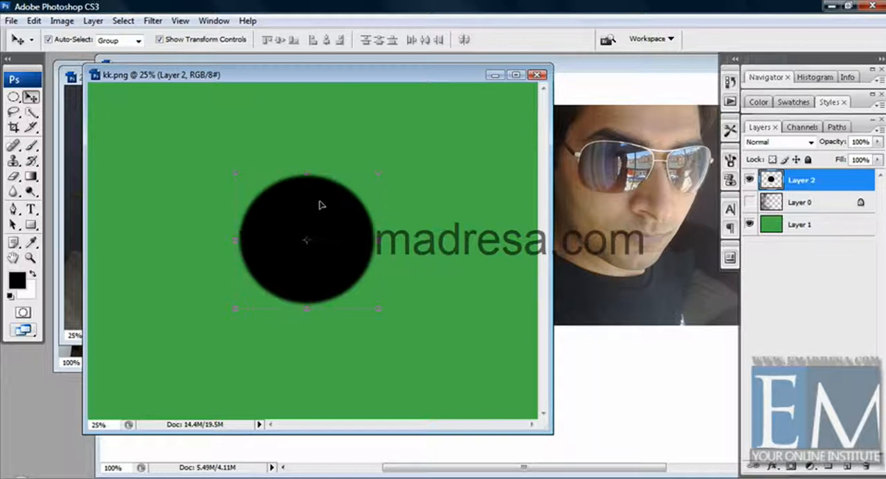
Step: Lock Layer 2's transparent pixels, choose dark green as the foreground color and brush over the black circle and its surroundings
click(773, 161)
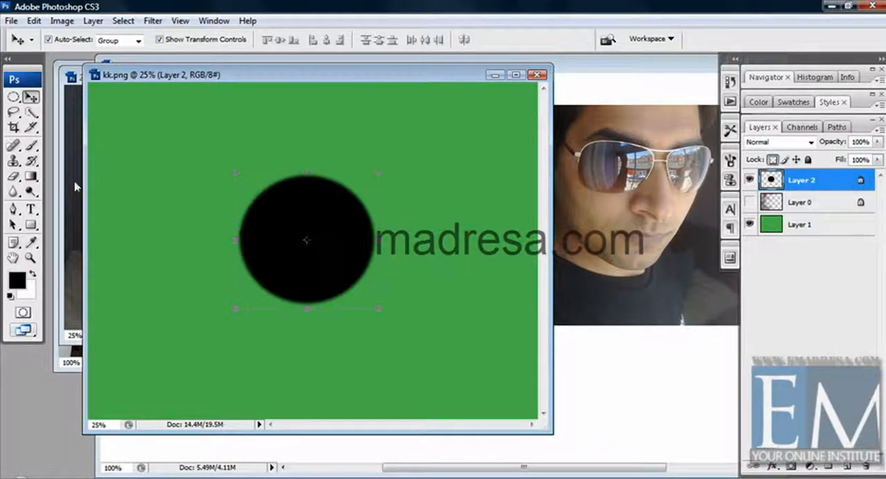
click(30, 146)
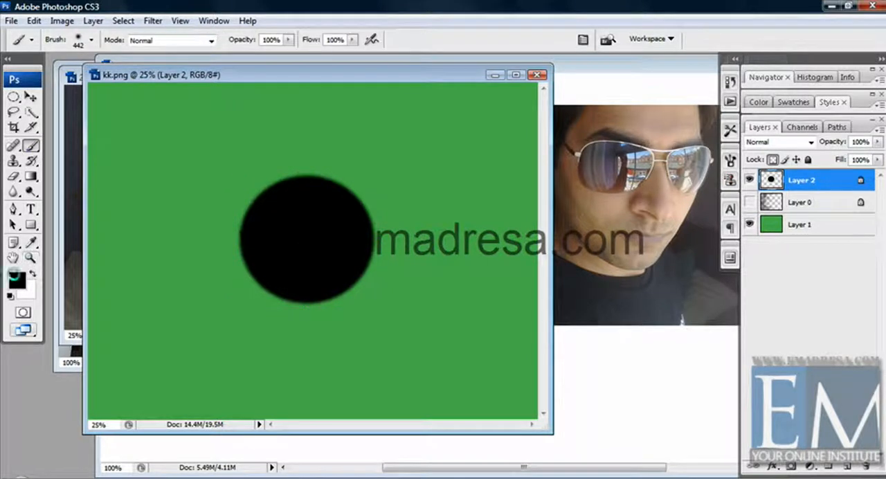
click(16, 279)
click(405, 239)
click(586, 104)
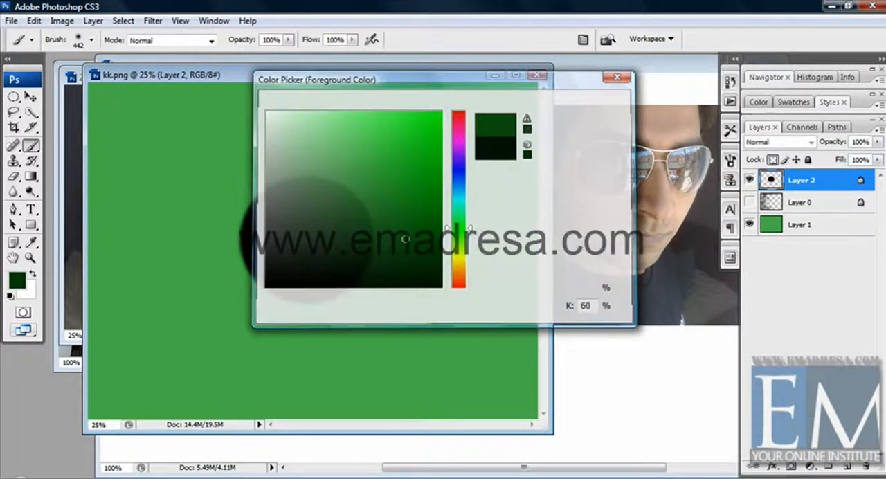
mouse_move(332, 228)
mouse_down()
mouse_move(260, 203)
mouse_move(254, 227)
mouse_move(300, 189)
mouse_move(361, 185)
mouse_move(385, 234)
mouse_move(390, 227)
mouse_move(270, 284)
mouse_up()
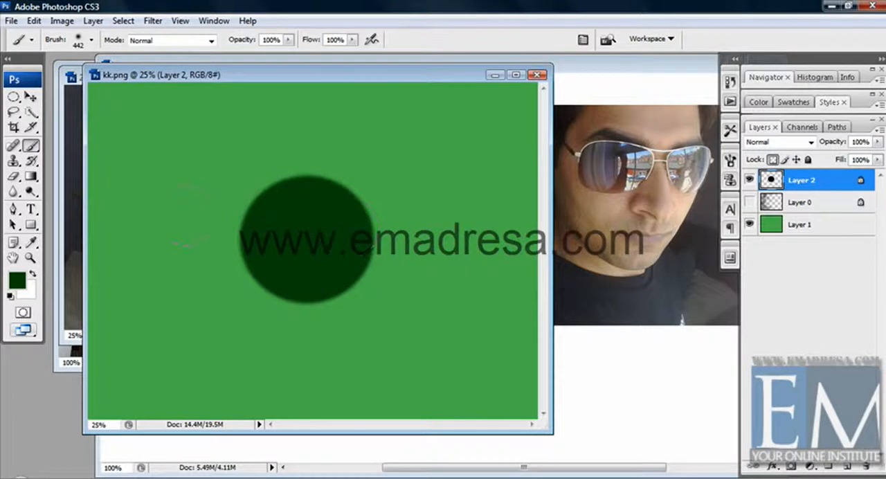
drag(210, 220, 183, 246)
Step: Unlock Layer 2's transparent pixels, try brushing dark green beyond the circle's edges and undo the stroke
click(773, 159)
mouse_move(208, 256)
mouse_down()
mouse_move(223, 237)
mouse_move(234, 262)
mouse_move(248, 226)
mouse_move(247, 263)
mouse_move(257, 222)
mouse_move(261, 257)
mouse_move(367, 322)
mouse_move(452, 251)
mouse_move(457, 212)
mouse_move(353, 250)
mouse_move(379, 290)
mouse_move(316, 294)
mouse_move(406, 260)
mouse_move(366, 209)
mouse_up()
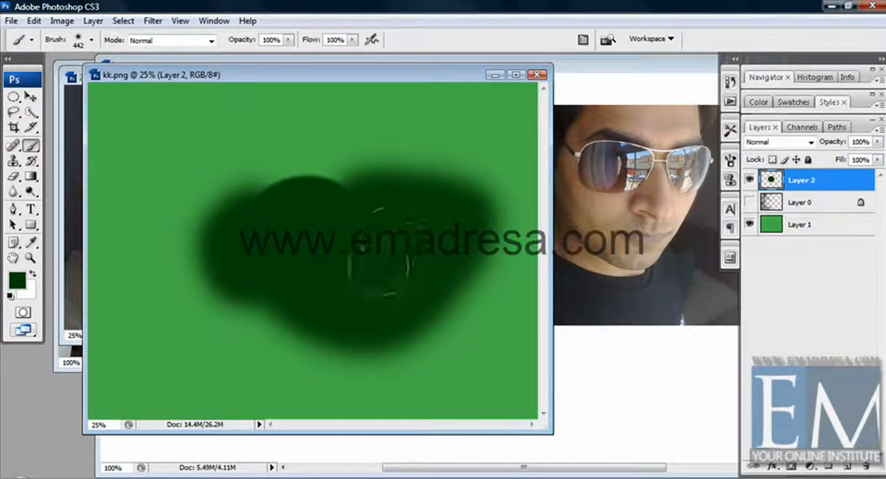
key(ctrl+z)
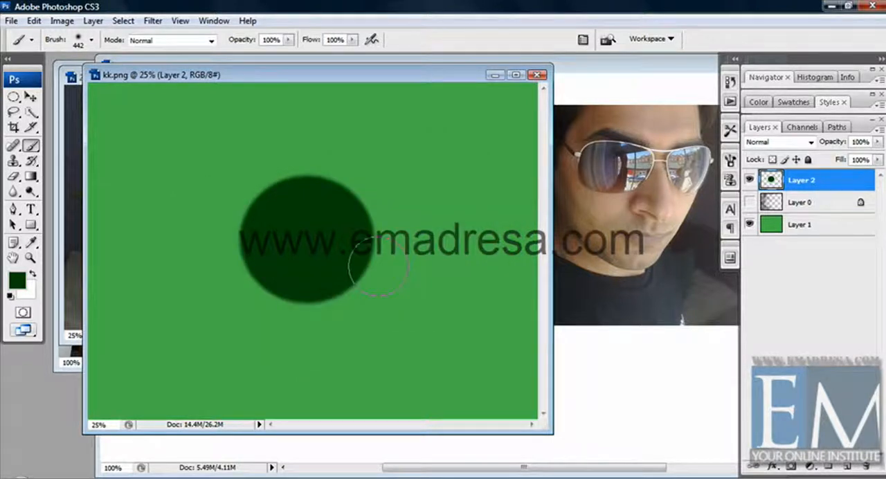